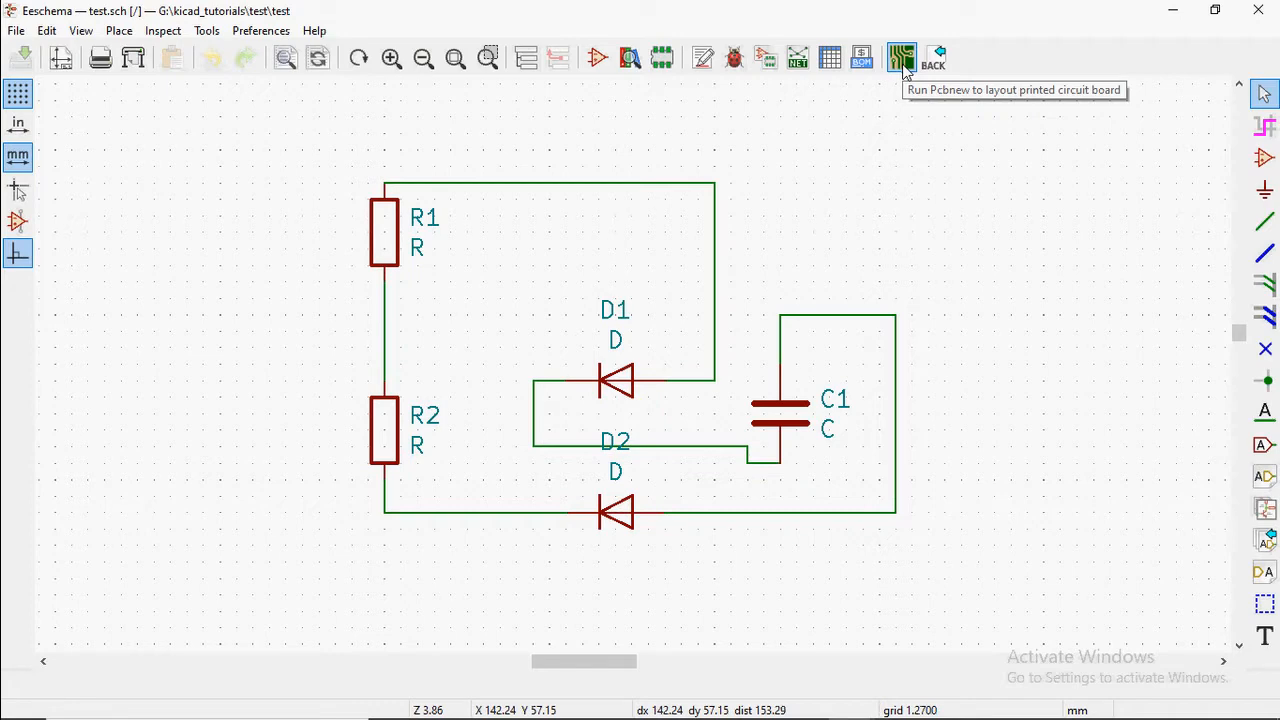
# Open the board layout from the schematic and update the PCB with the schematic's footprints and nets, keeping existing symbol-to-footprint associations.
pyautogui.click(903, 62)
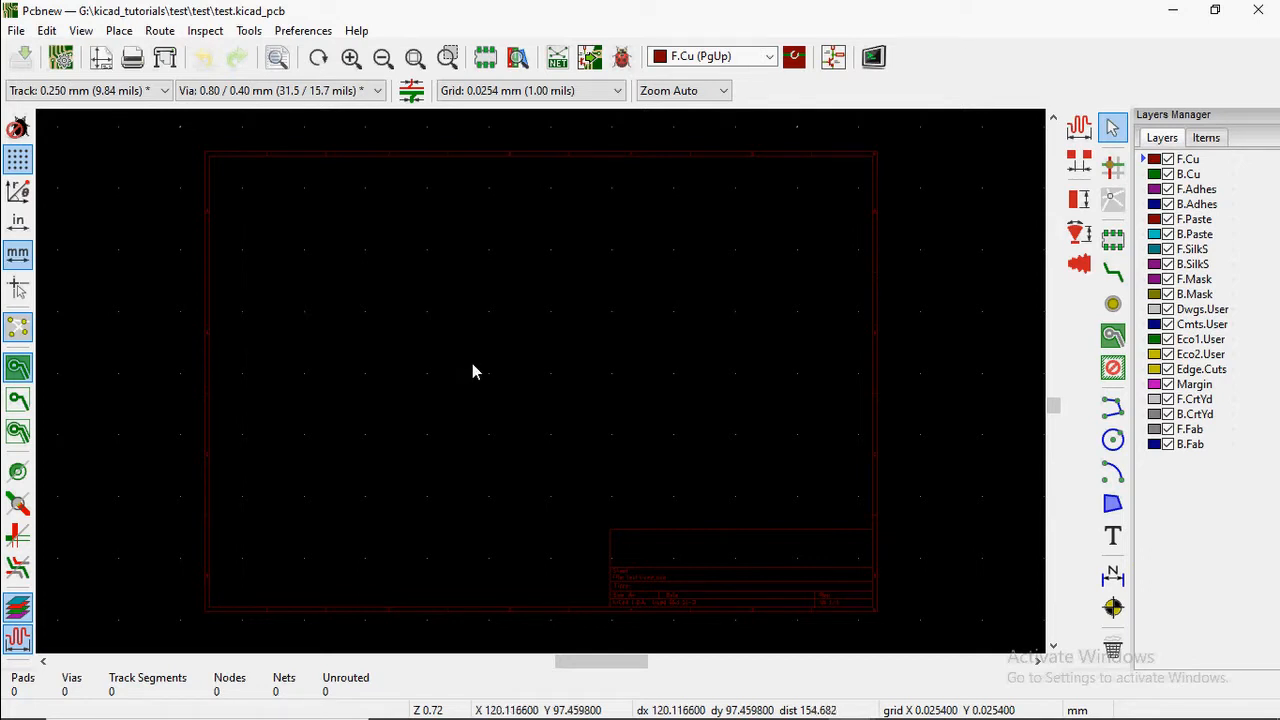
pyautogui.click(590, 58)
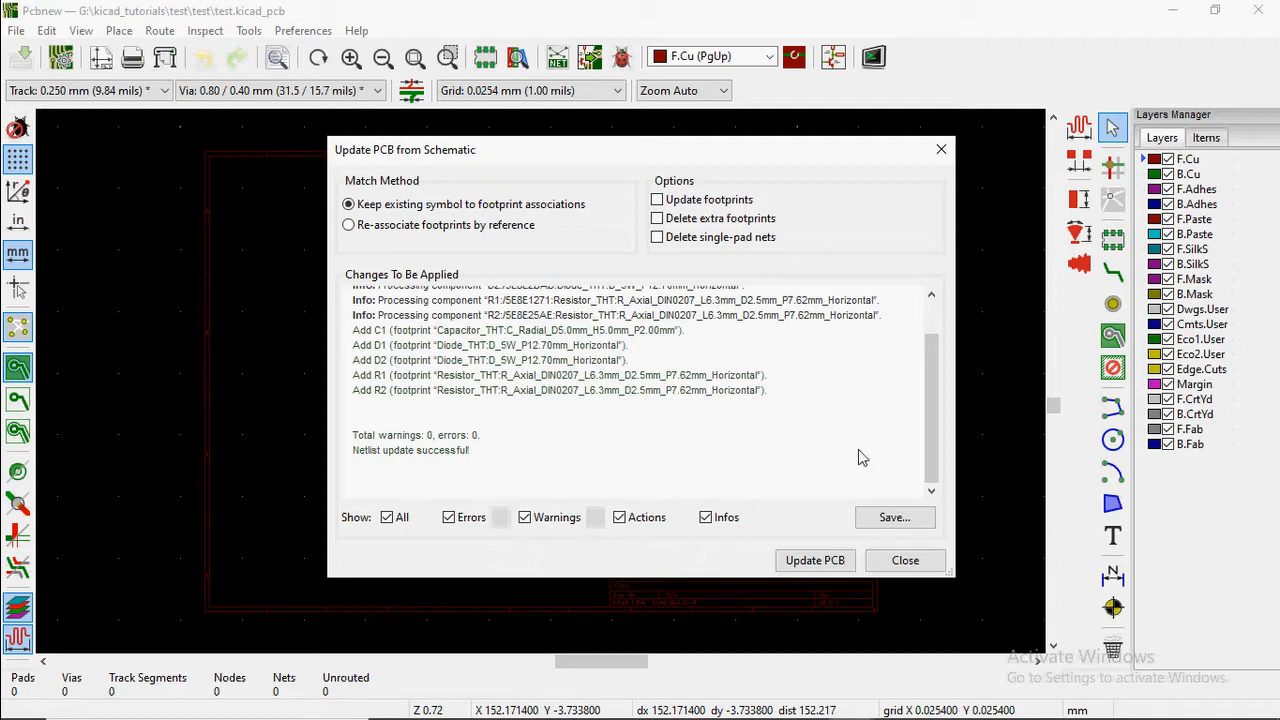
pyautogui.click(812, 561)
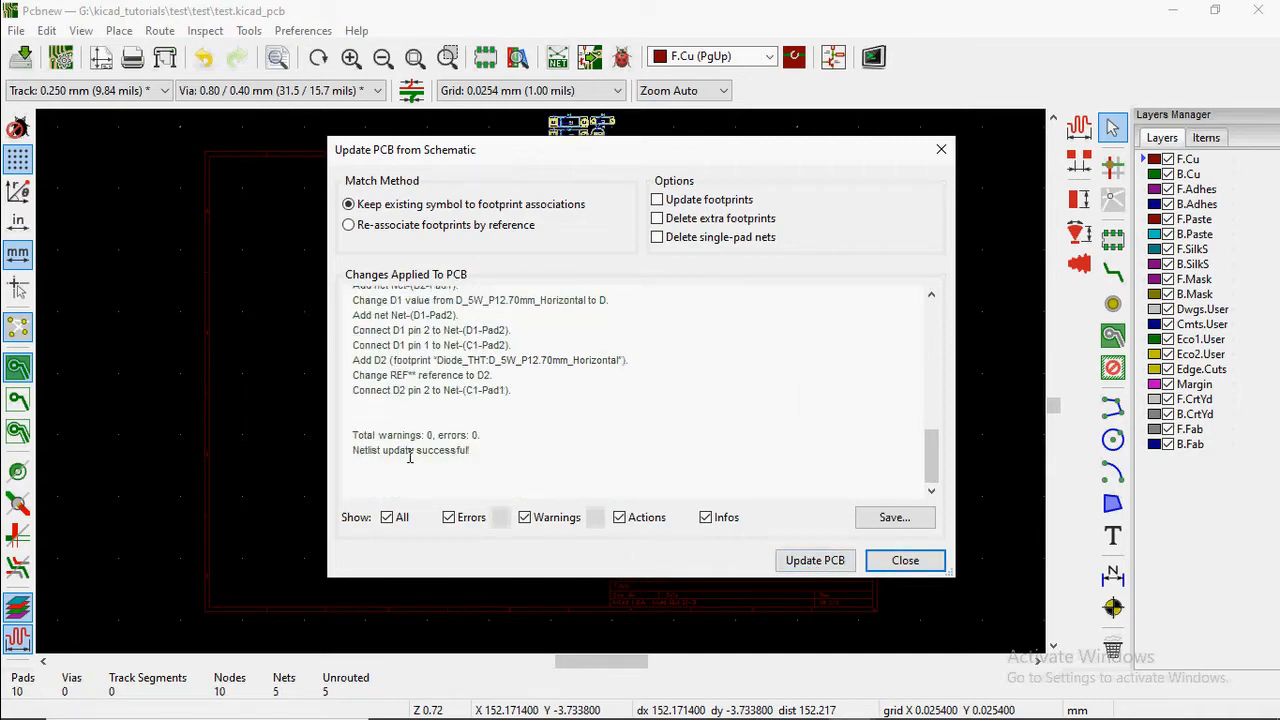
pyautogui.click(905, 562)
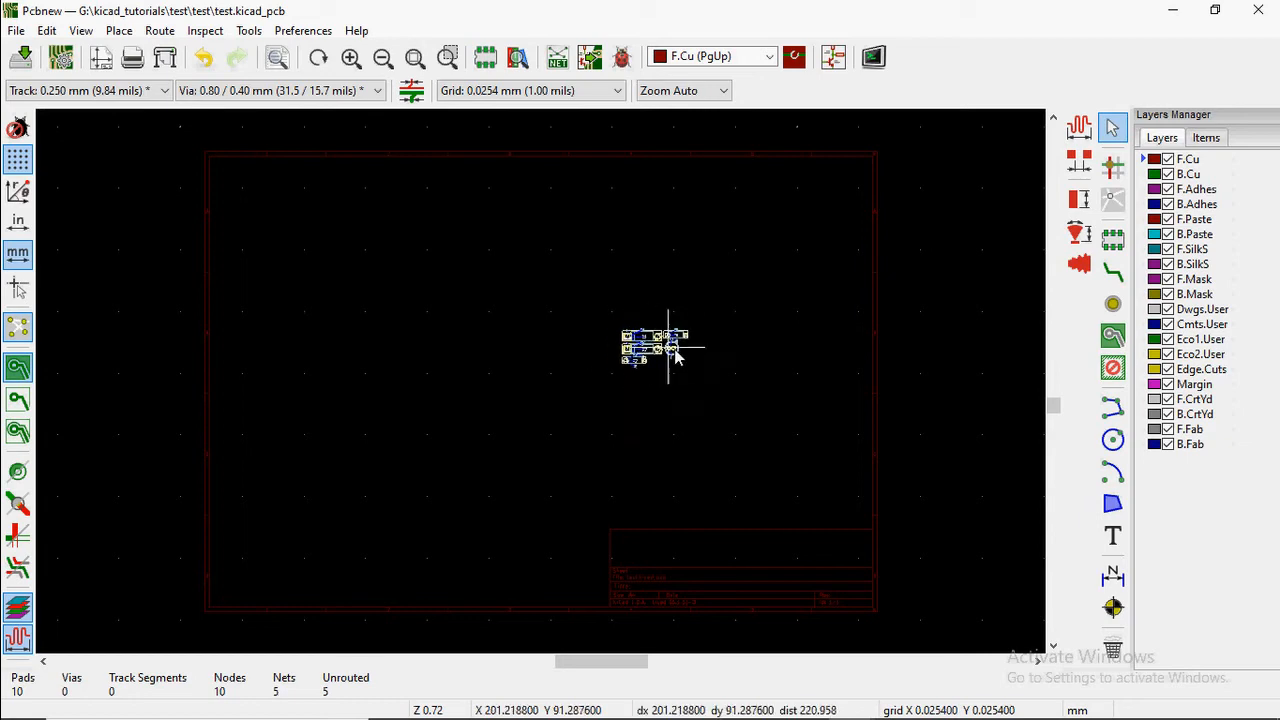
# Place the imported group of footprints inside the drawing sheet, to the right of its centre, and deselect it.
pyautogui.click(675, 350)
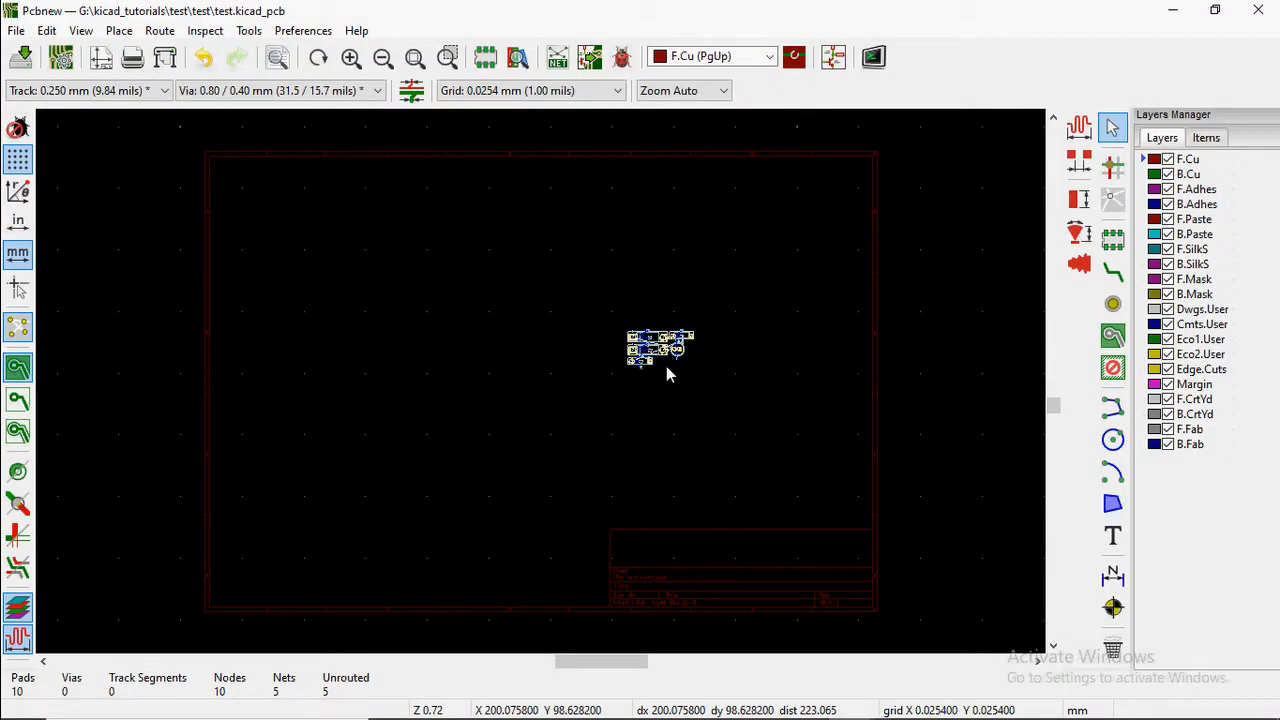
pyautogui.scroll(5, 666, 366)
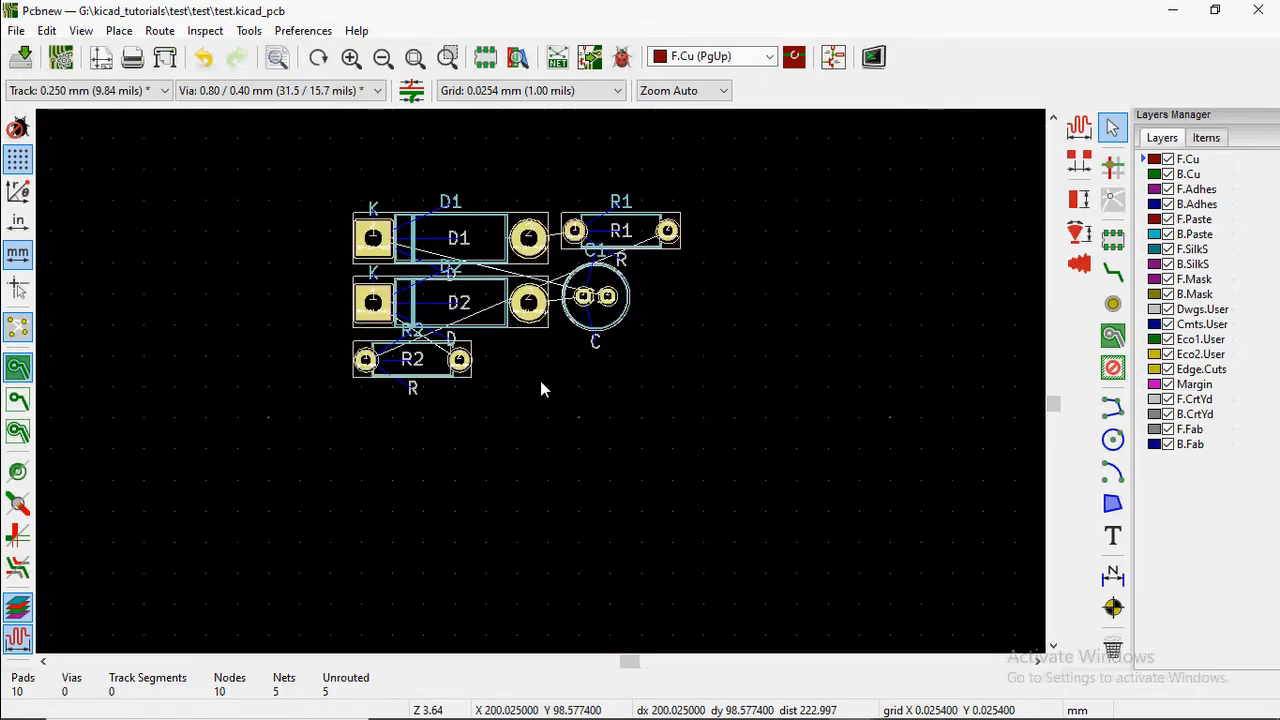
pyautogui.scroll(-1, 540, 389)
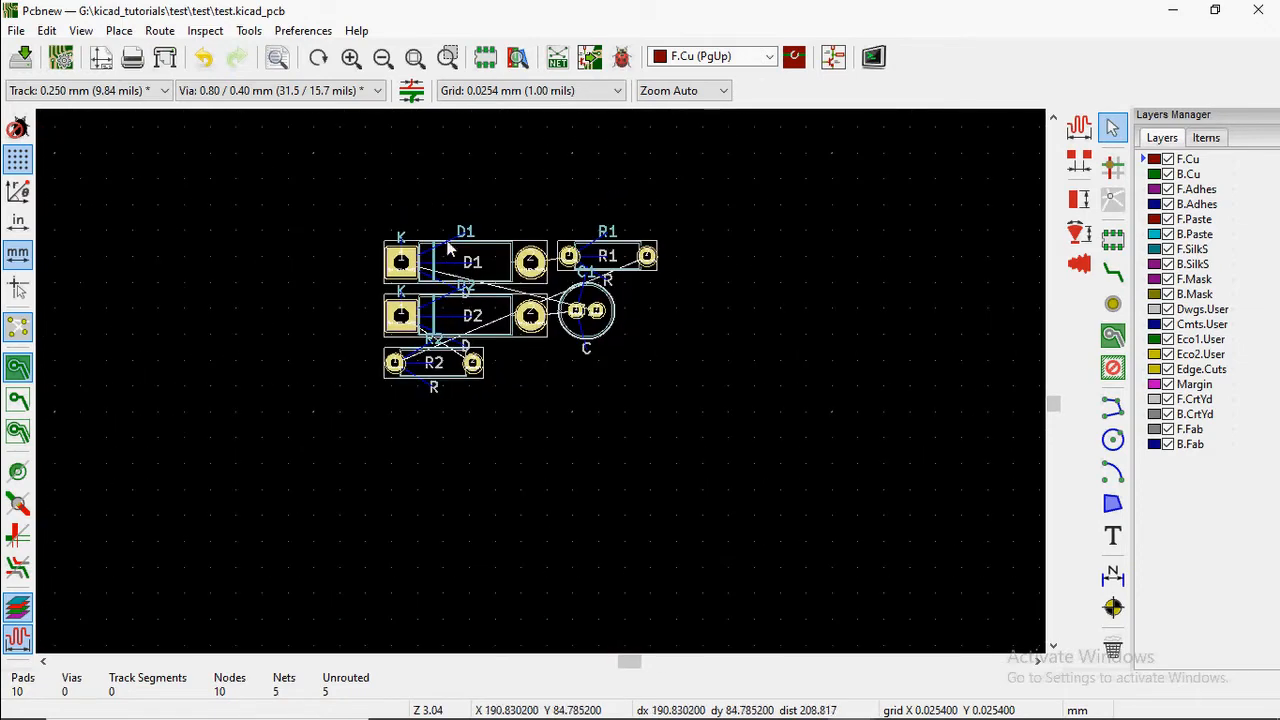
pyautogui.click(338, 420)
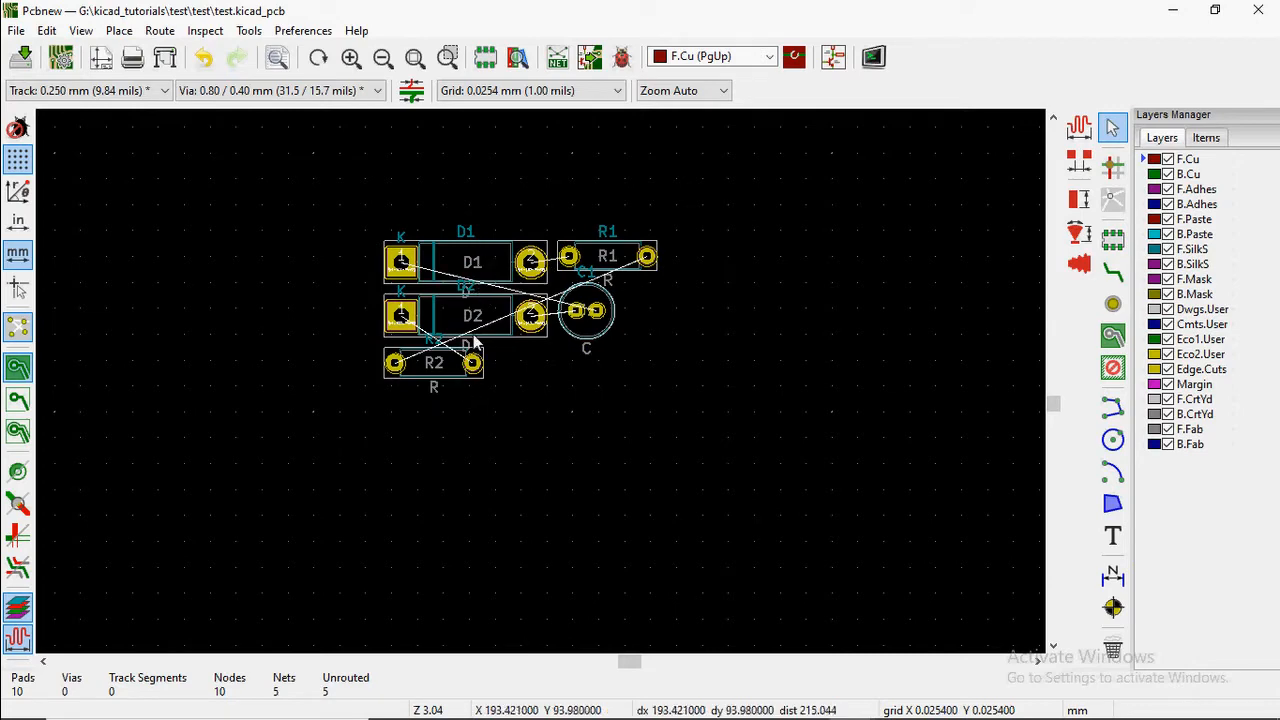
pyautogui.scroll(-1, 540, 382)
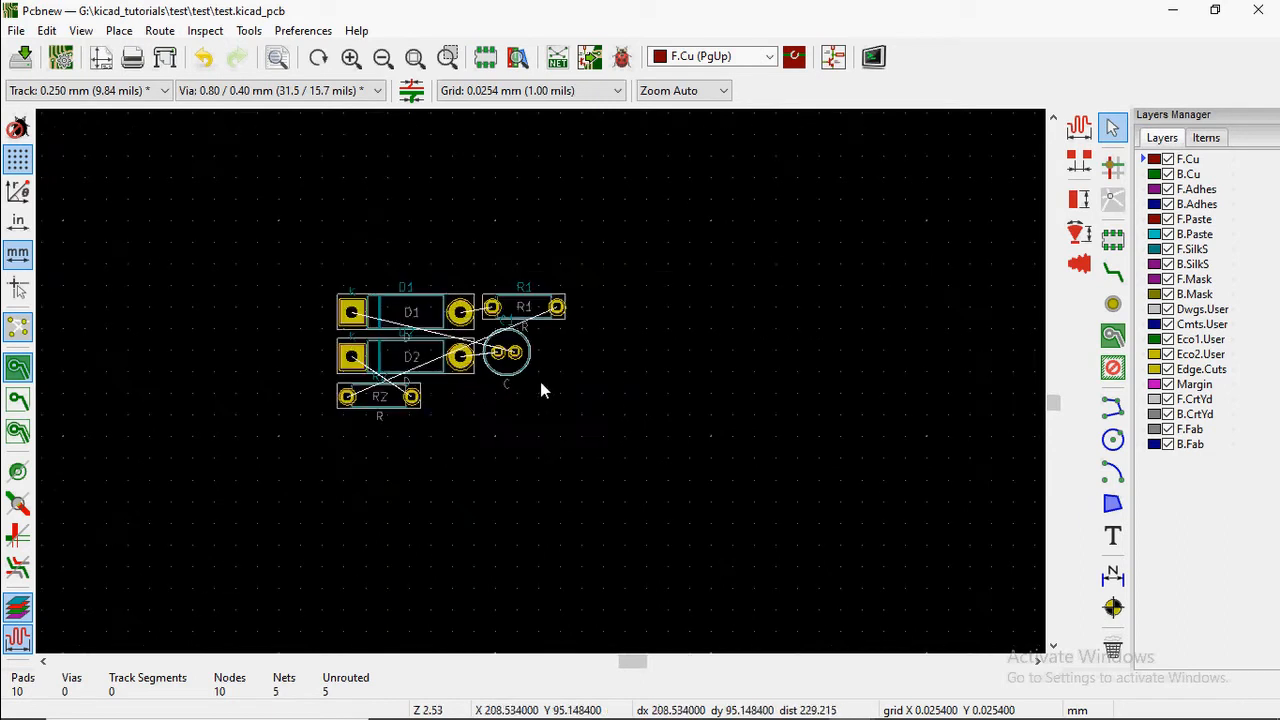
pyautogui.scroll(-1, 541, 384)
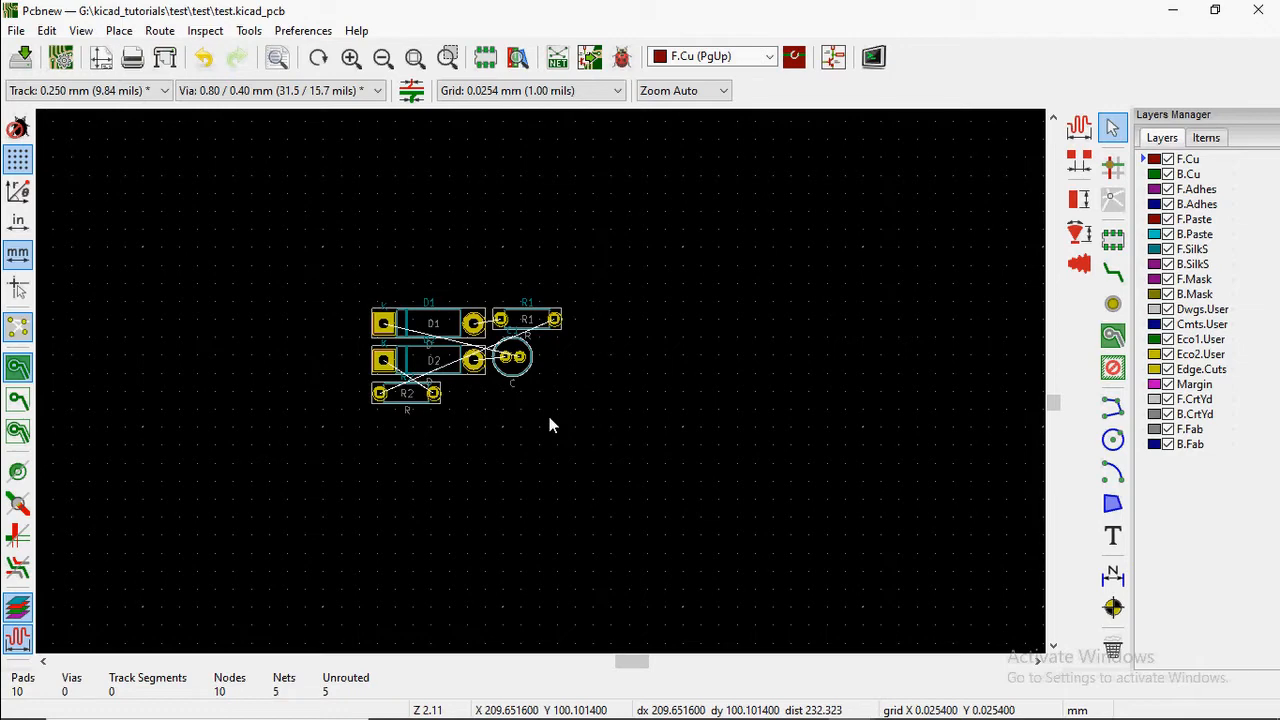
# Make Edge.Cuts the active layer and zero the relative coordinates at a point below and left of the footprints.
pyautogui.click(722, 62)
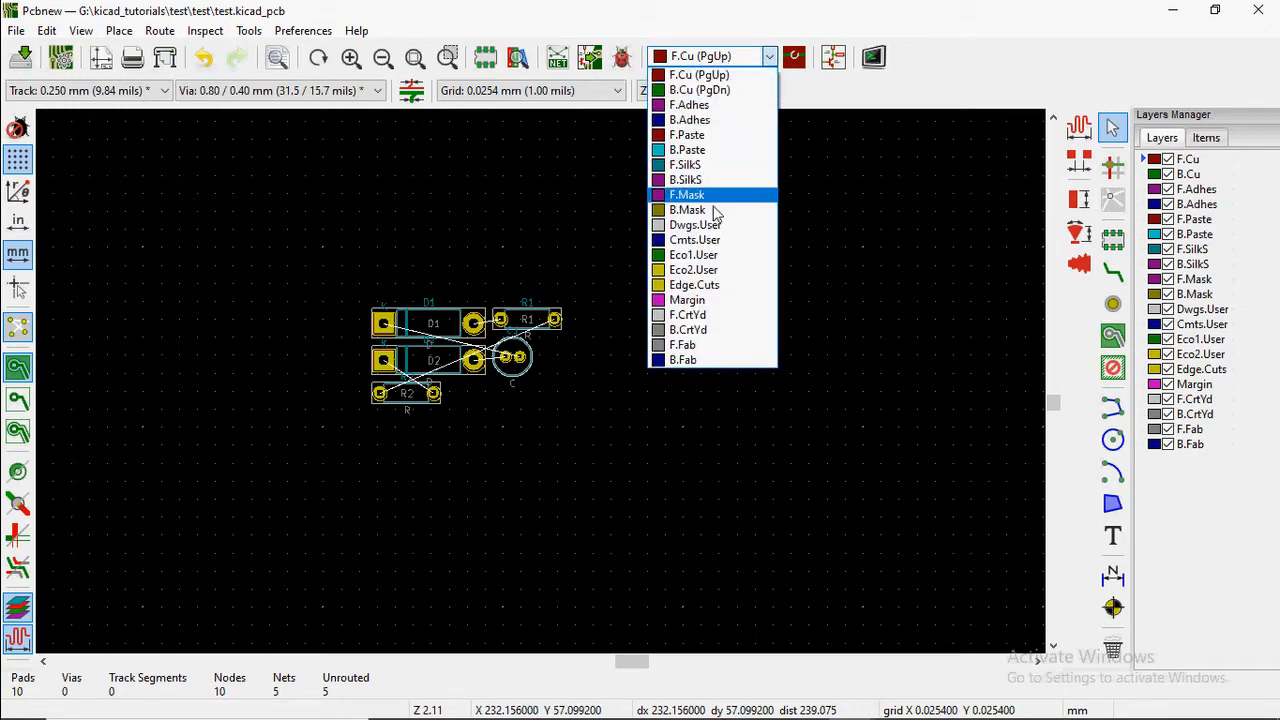
pyautogui.click(705, 285)
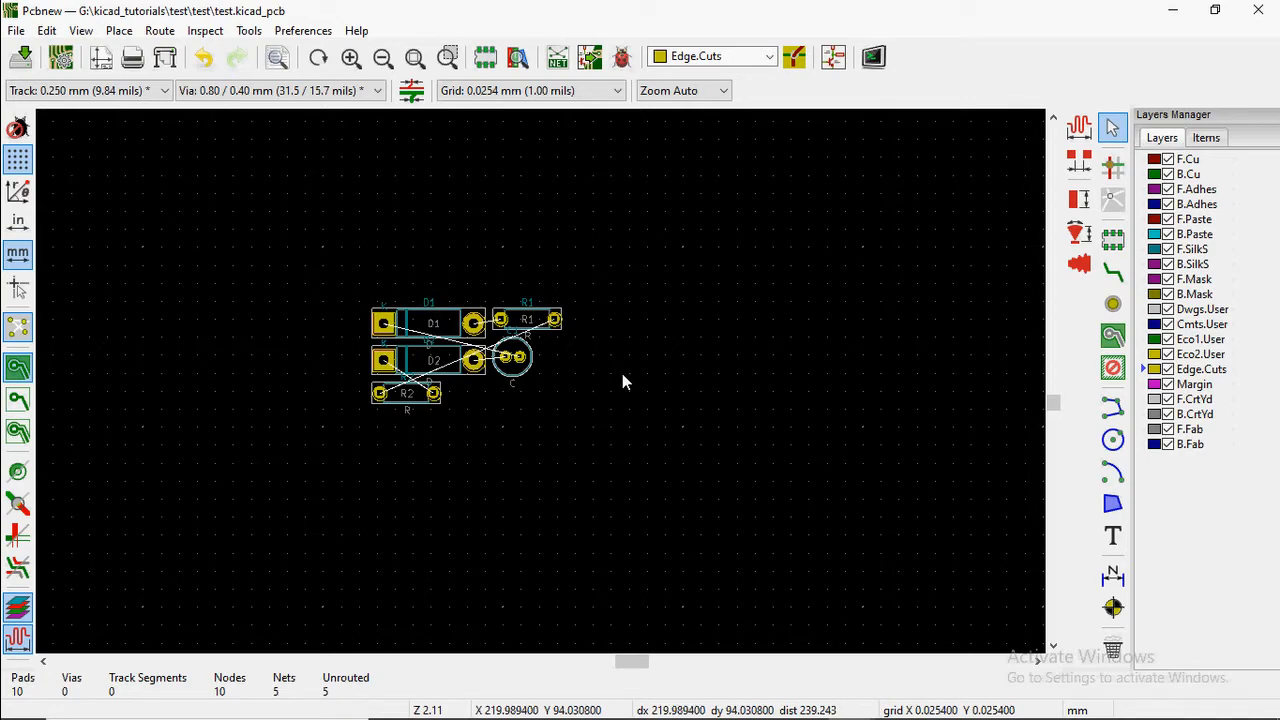
pyautogui.press('space')
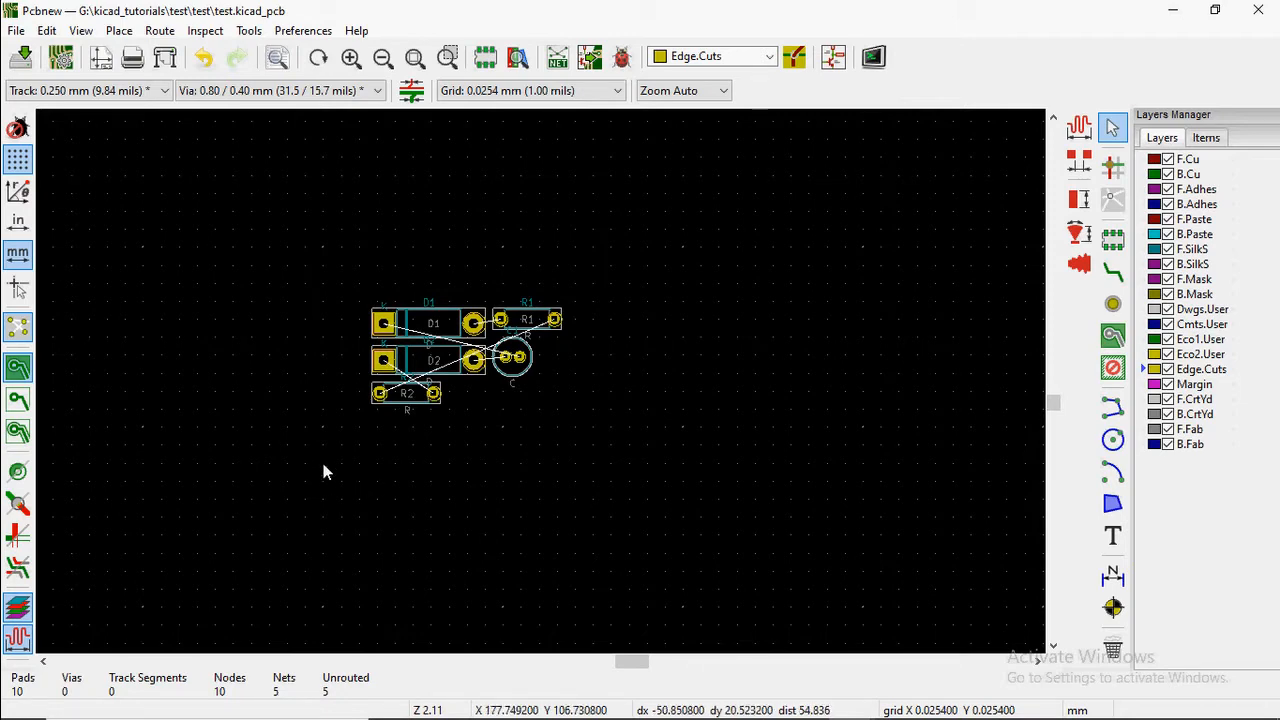
pyautogui.press('space')
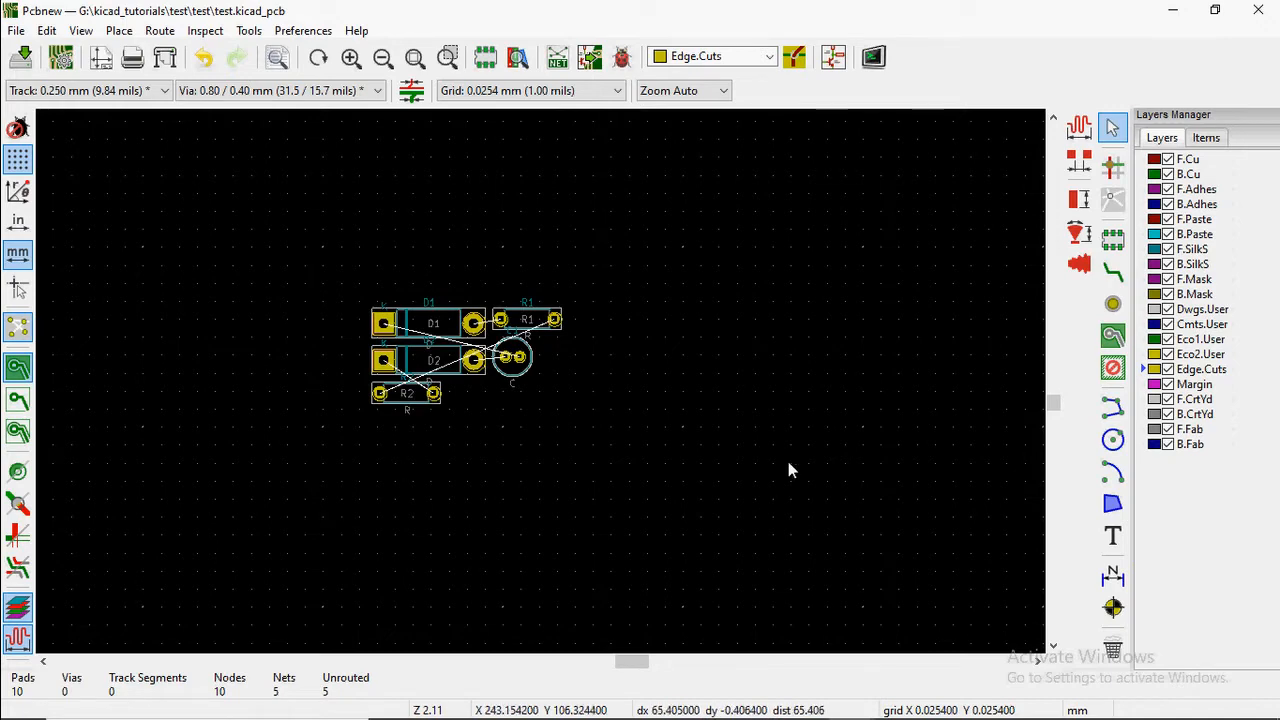
# Draw a closed rectangular board outline about 47 mm wide and 30 mm high below the footprints with graphic lines, ending with the selection tool.
pyautogui.click(1113, 408)
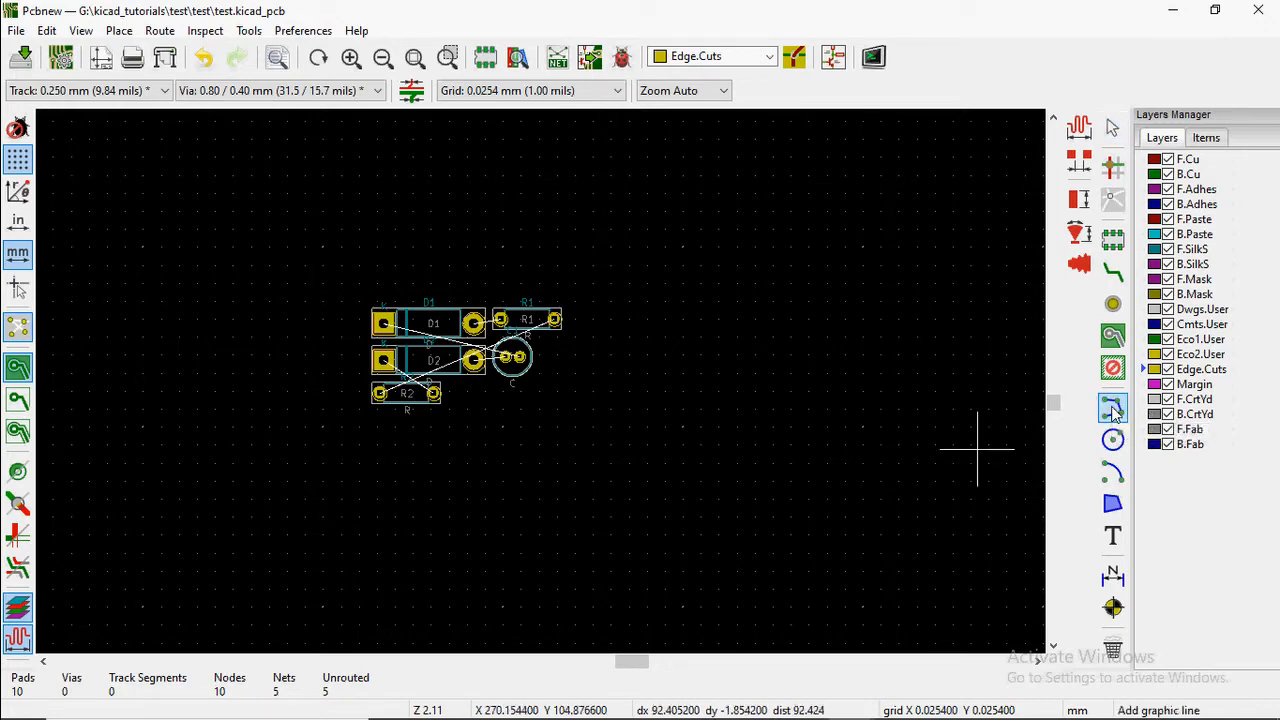
pyautogui.click(303, 462)
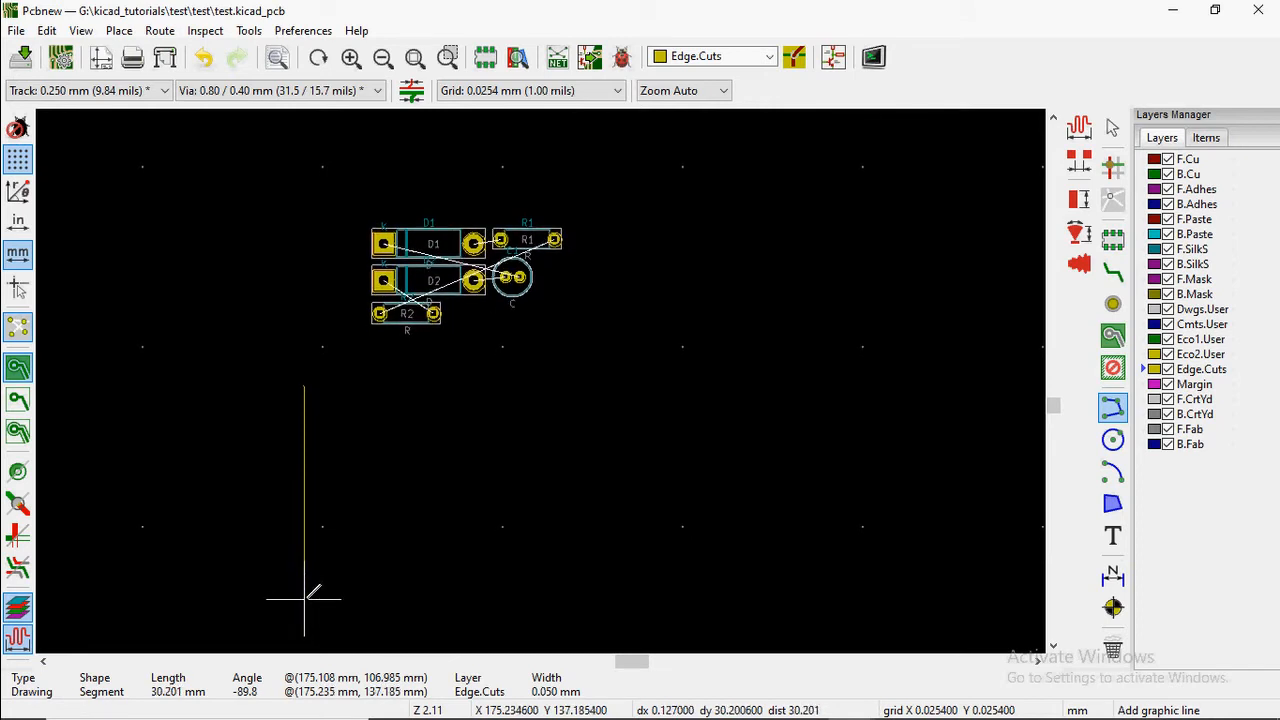
pyautogui.click(304, 600)
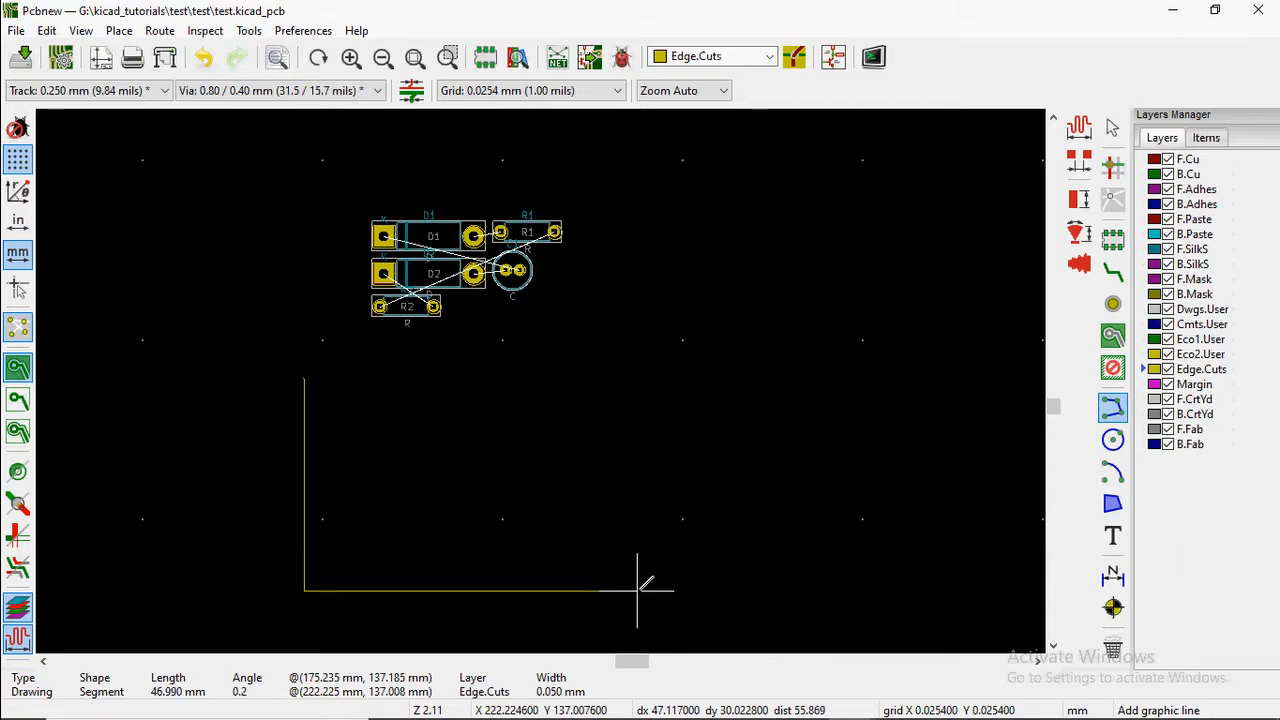
pyautogui.click(637, 590)
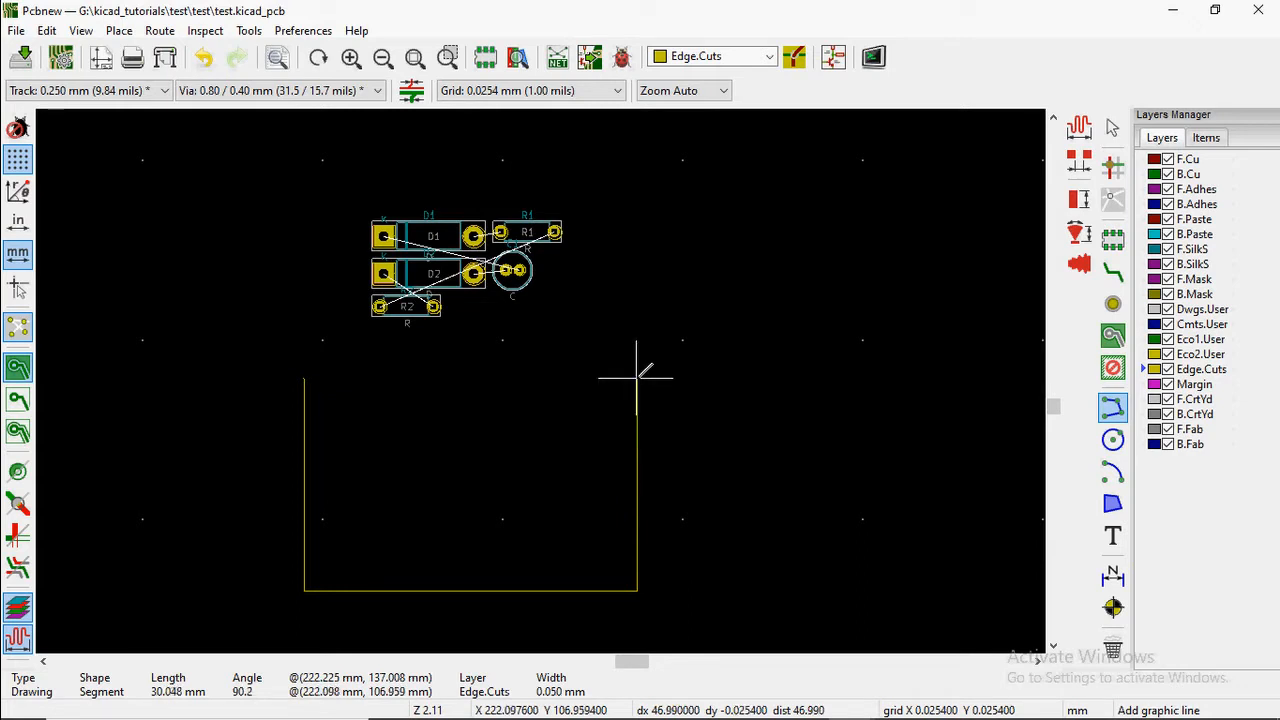
pyautogui.click(636, 378)
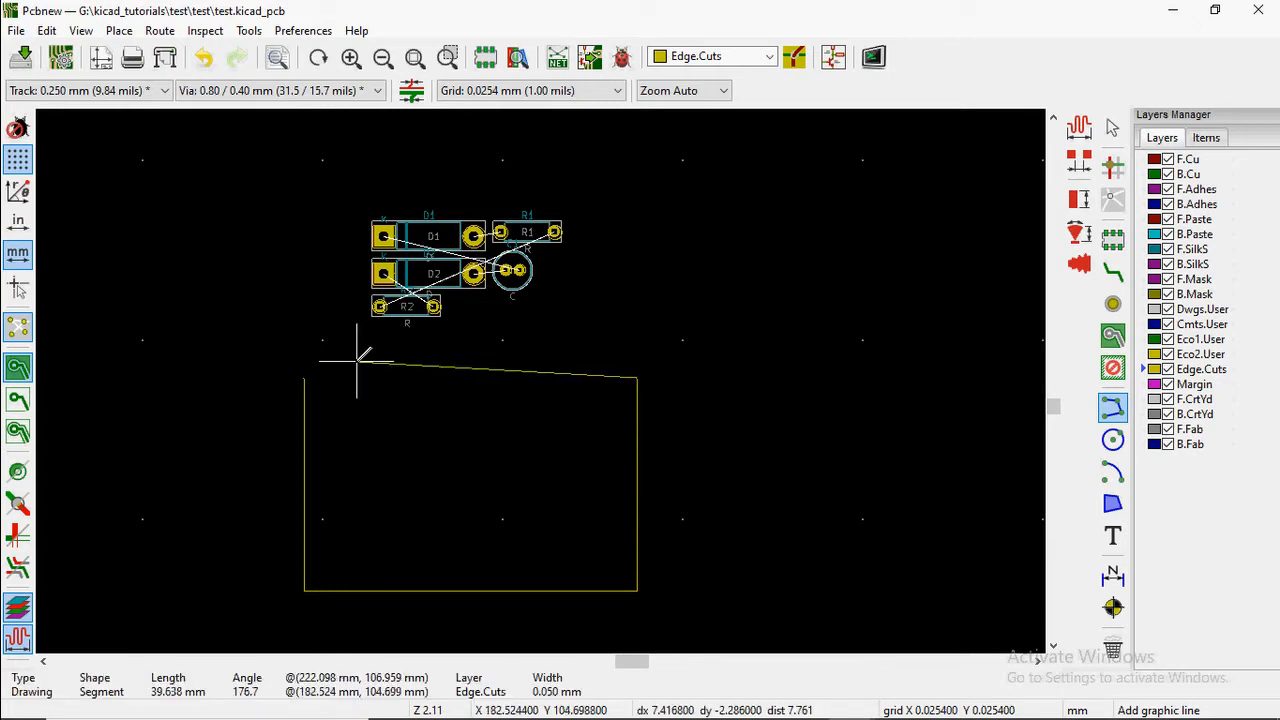
pyautogui.scroll(10, 306, 380)
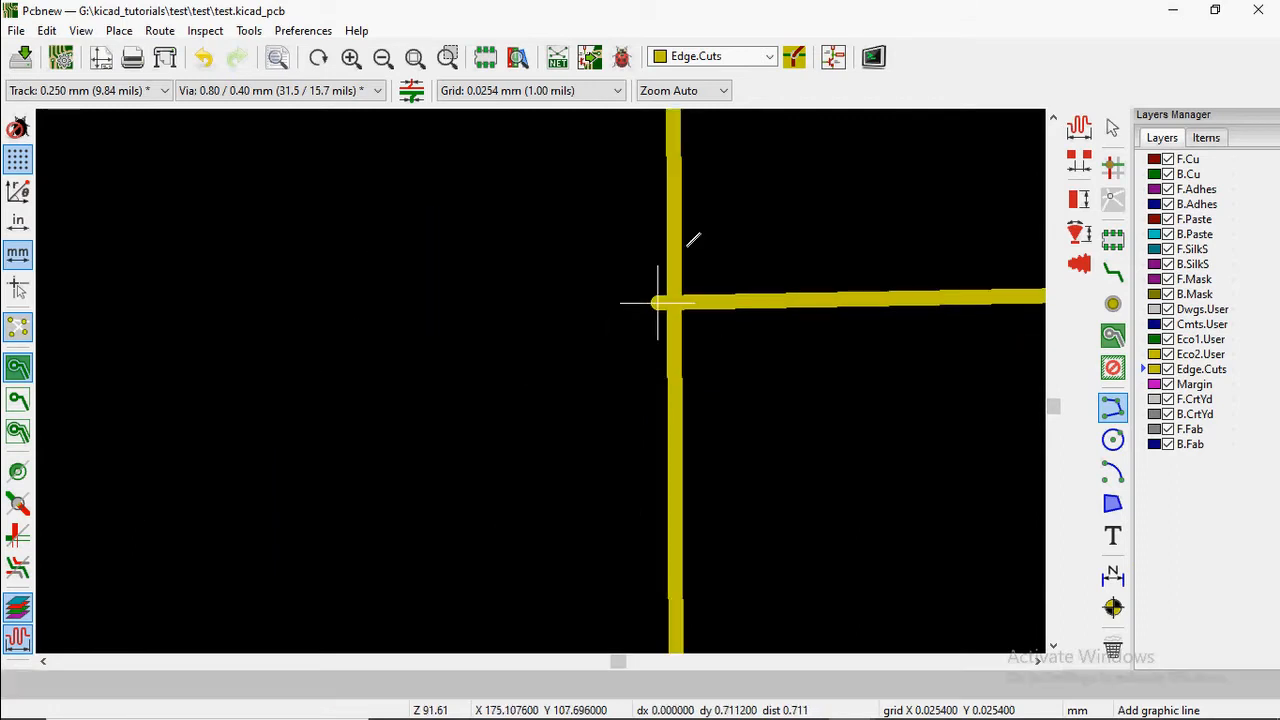
pyautogui.scroll(10, 510, 330)
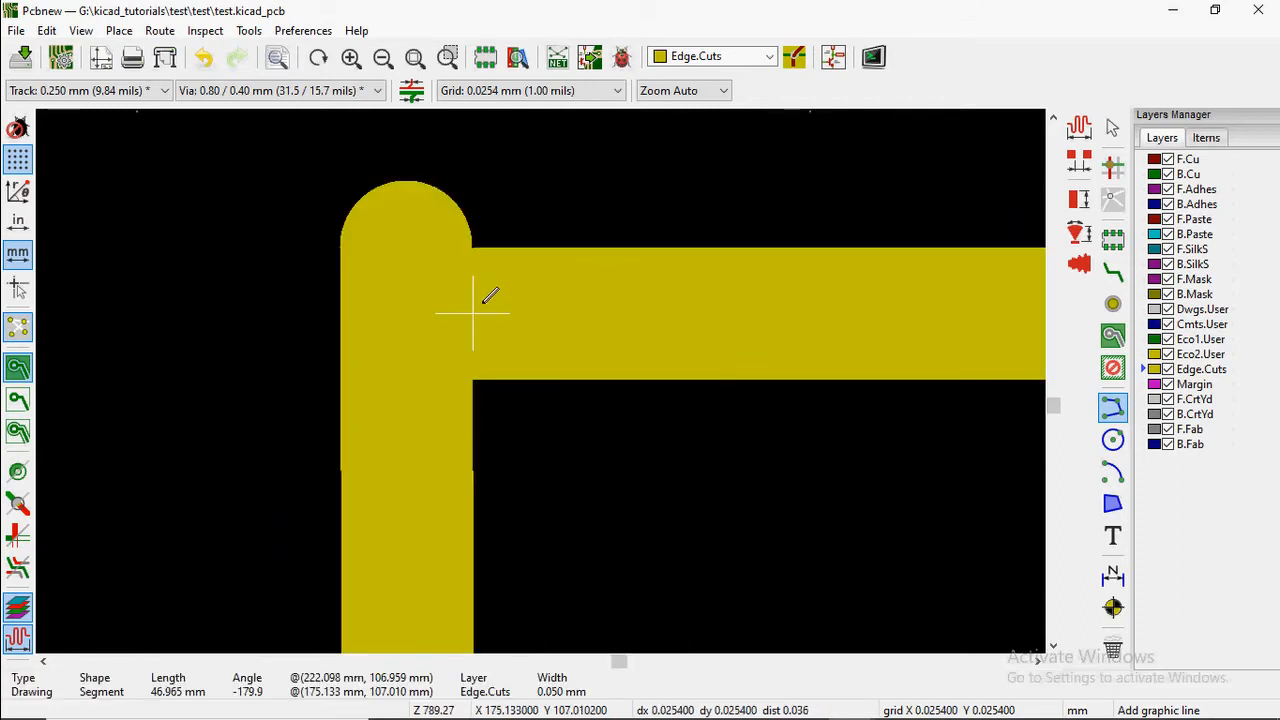
pyautogui.click(405, 245)
pyautogui.scroll(-15, 677, 380)
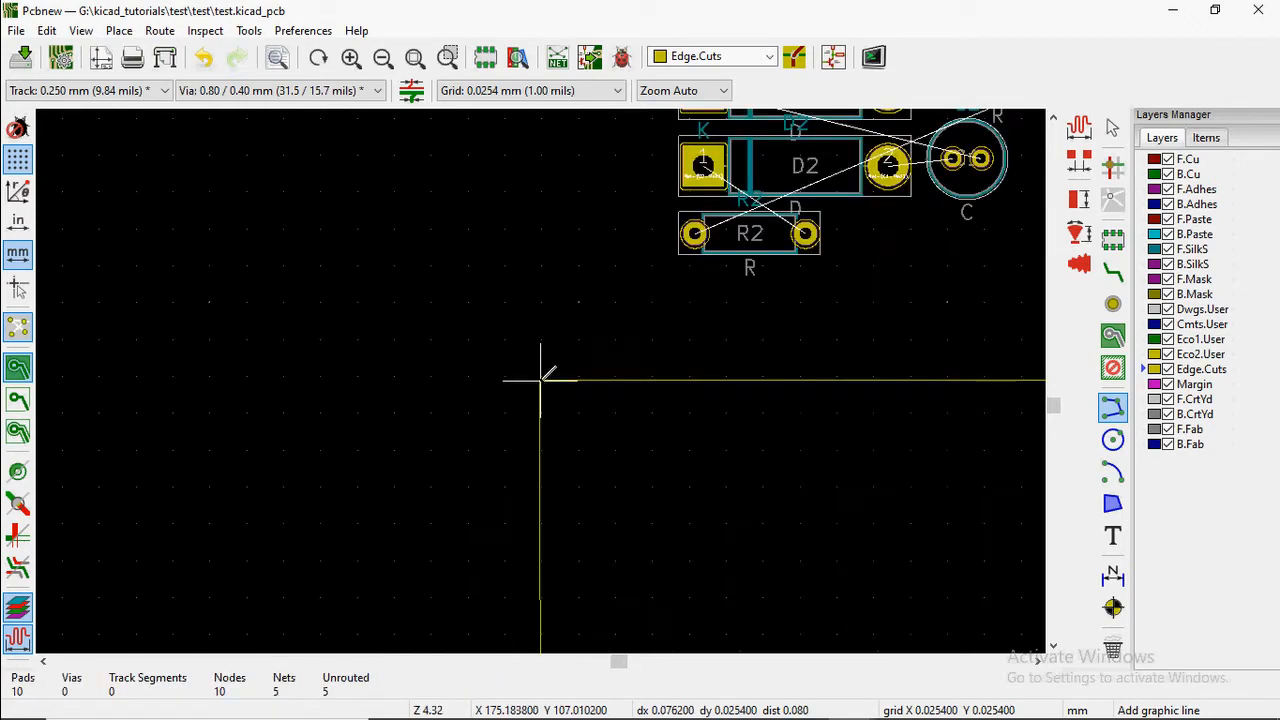
pyautogui.scroll(-3, 873, 485)
pyautogui.scroll(1, 614, 429)
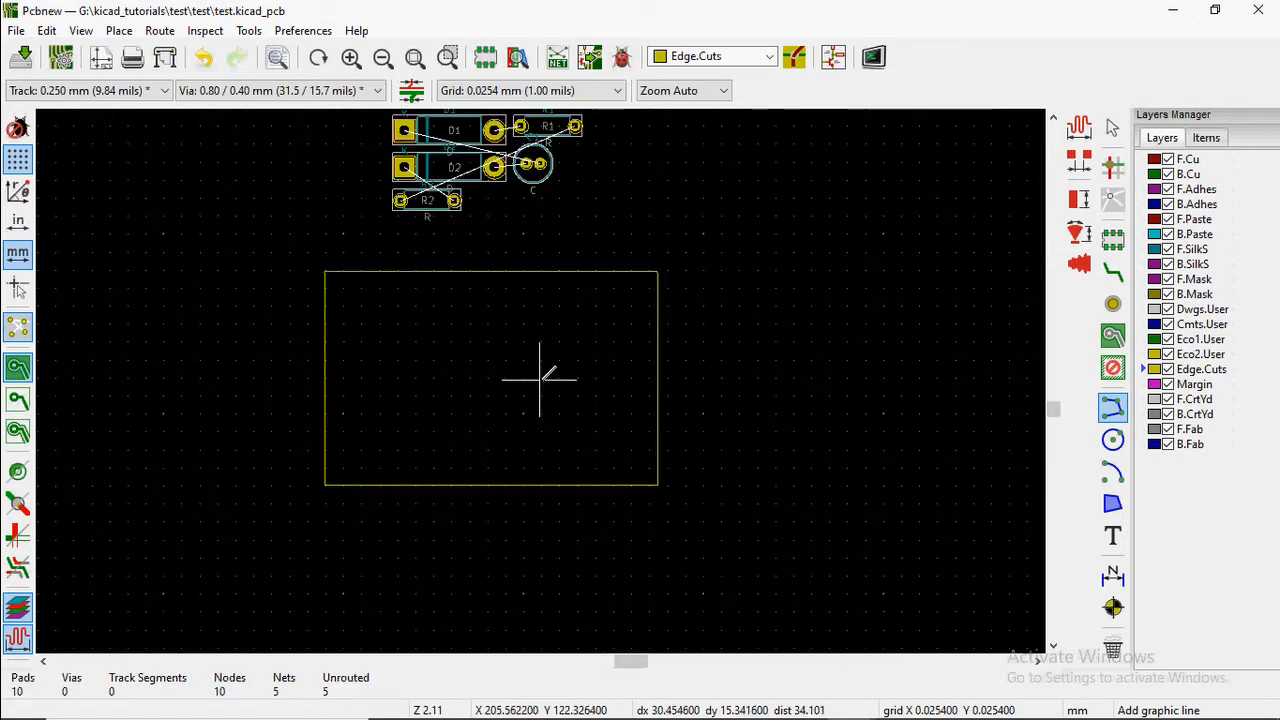
pyautogui.scroll(-1, 523, 357)
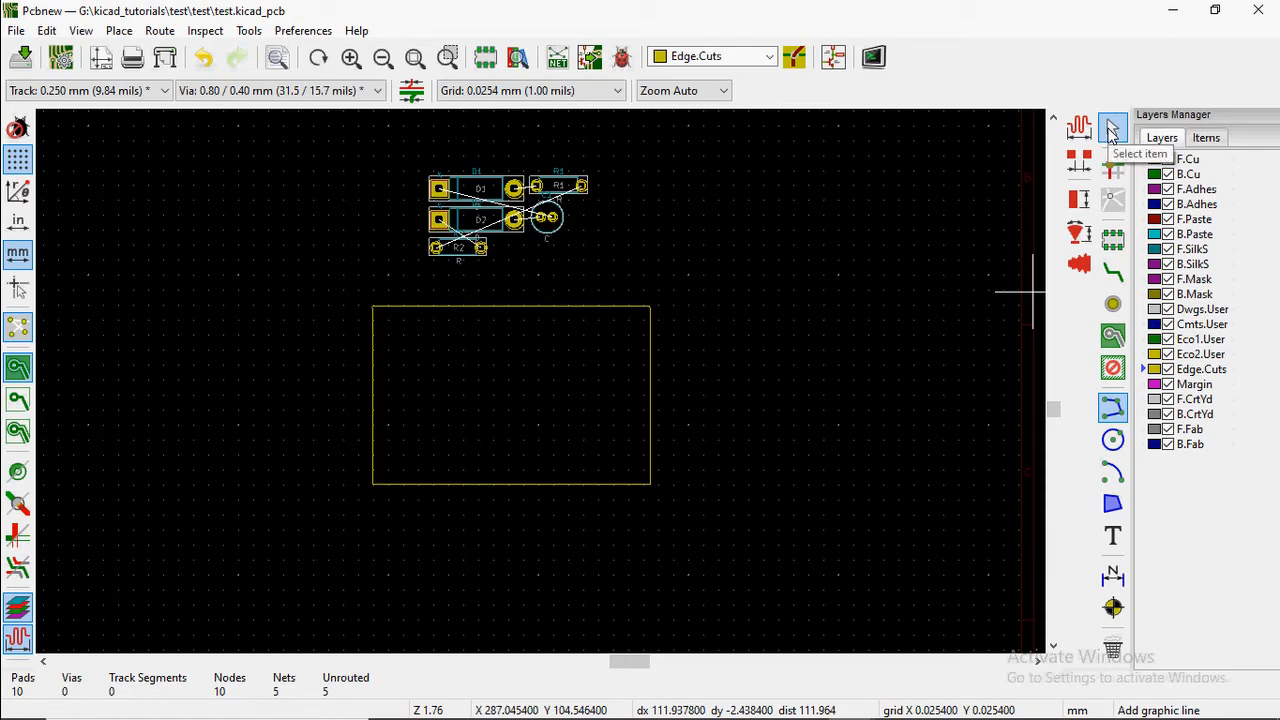
pyautogui.click(1113, 130)
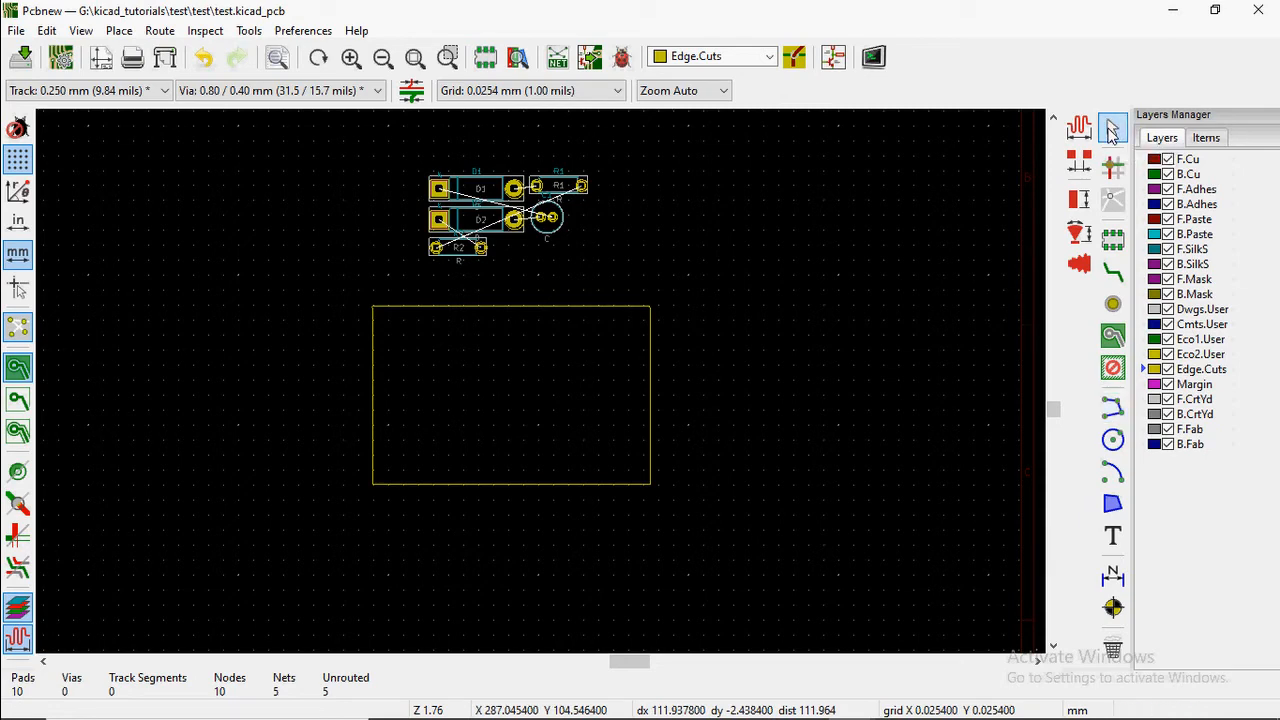
# Move resistor R1 into the upper middle of the board outline and place R2 directly below it, rotated 180 degrees.
pyautogui.click(559, 190)
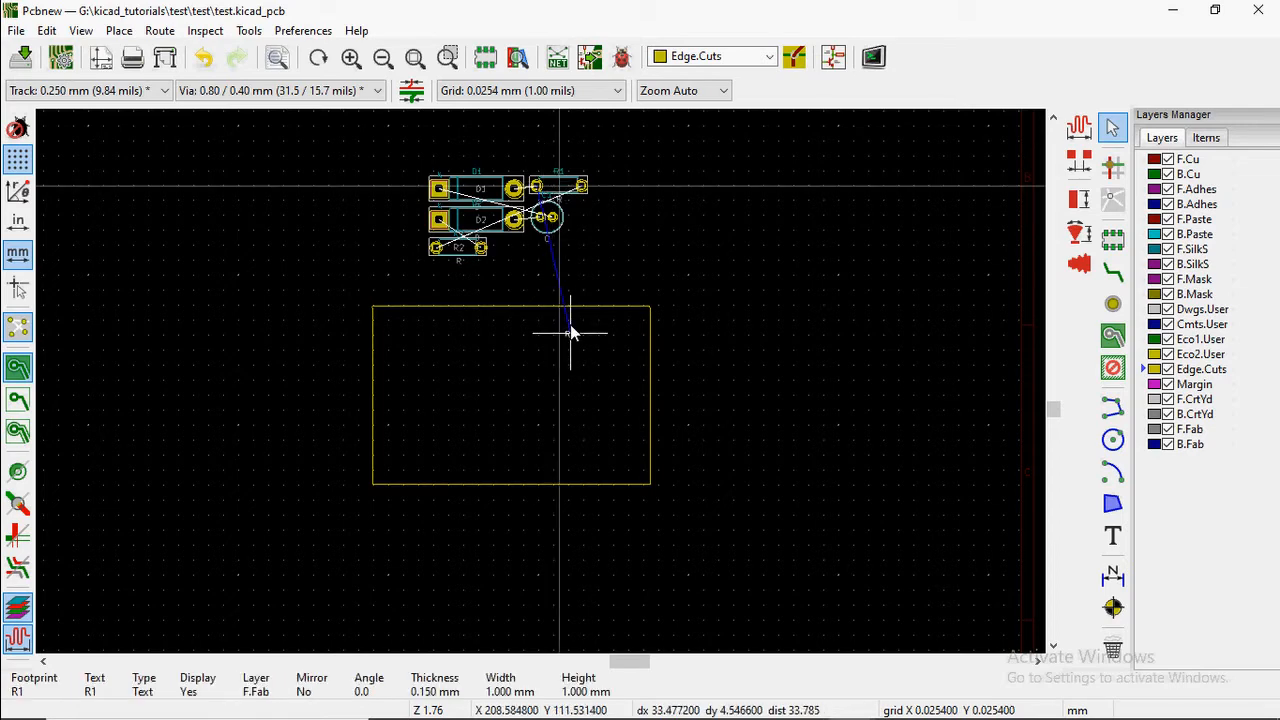
pyautogui.moveTo(556, 192); pyautogui.dragTo(498, 360)
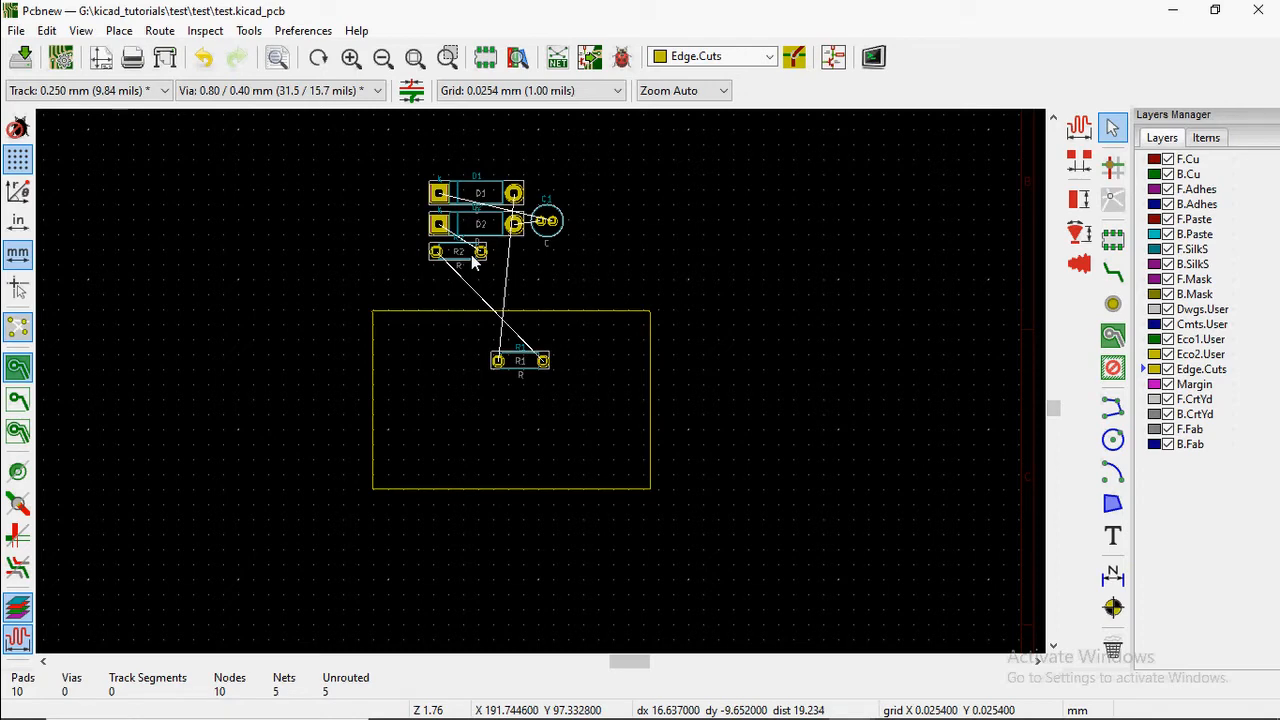
pyautogui.moveTo(471, 254); pyautogui.dragTo(490, 447)
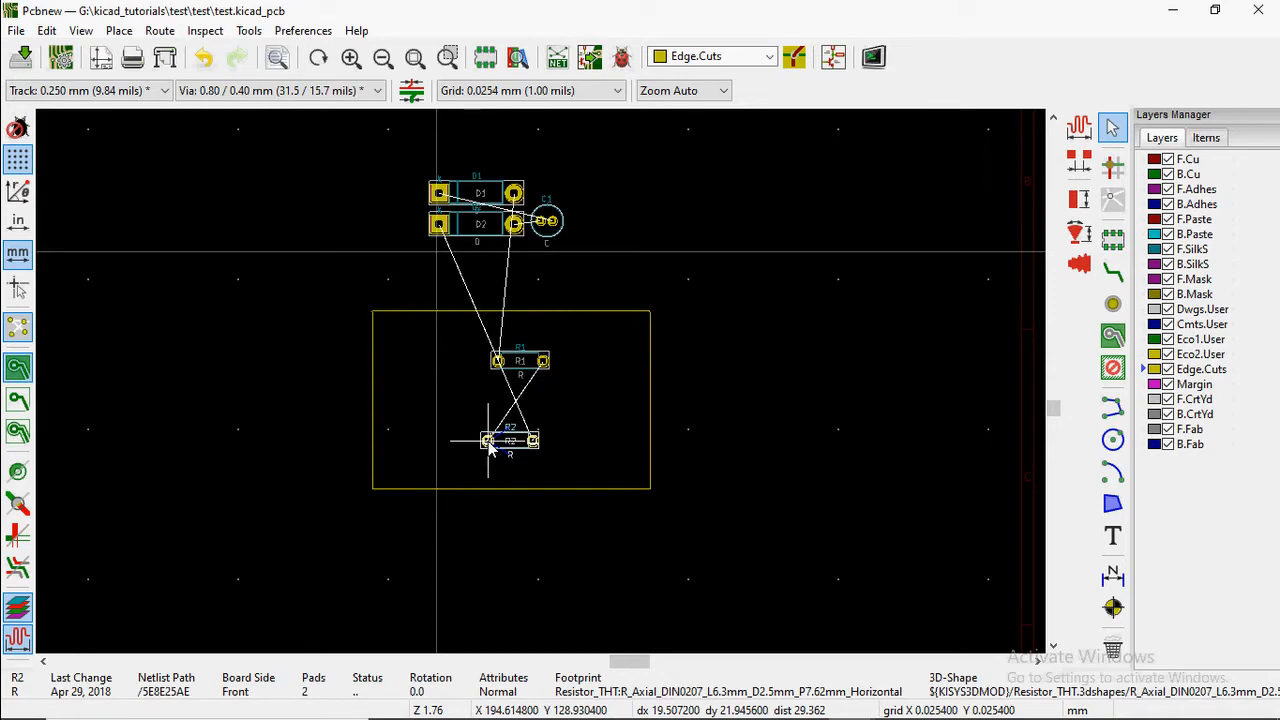
pyautogui.press('r')
pyautogui.press('r')
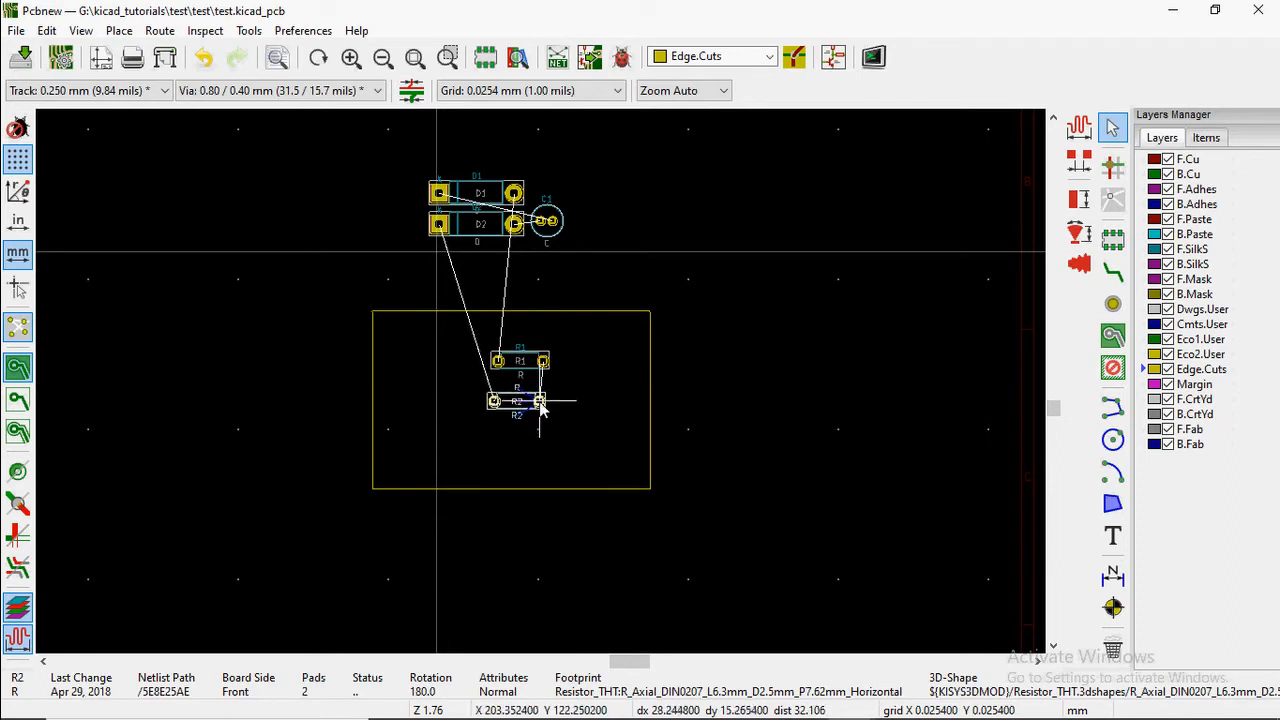
pyautogui.click(541, 406)
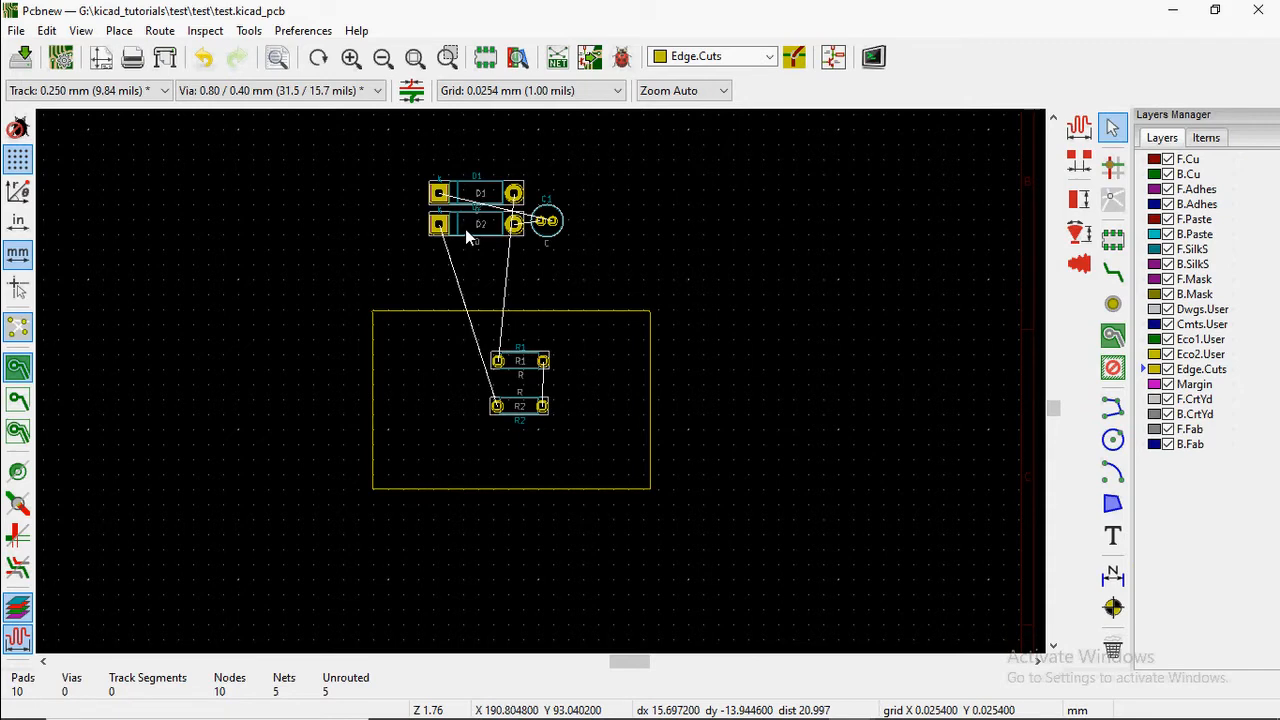
# Move diode D2 inside the outline to the left of the resistors, rotated 90 degrees so it stands vertically.
pyautogui.press('m')
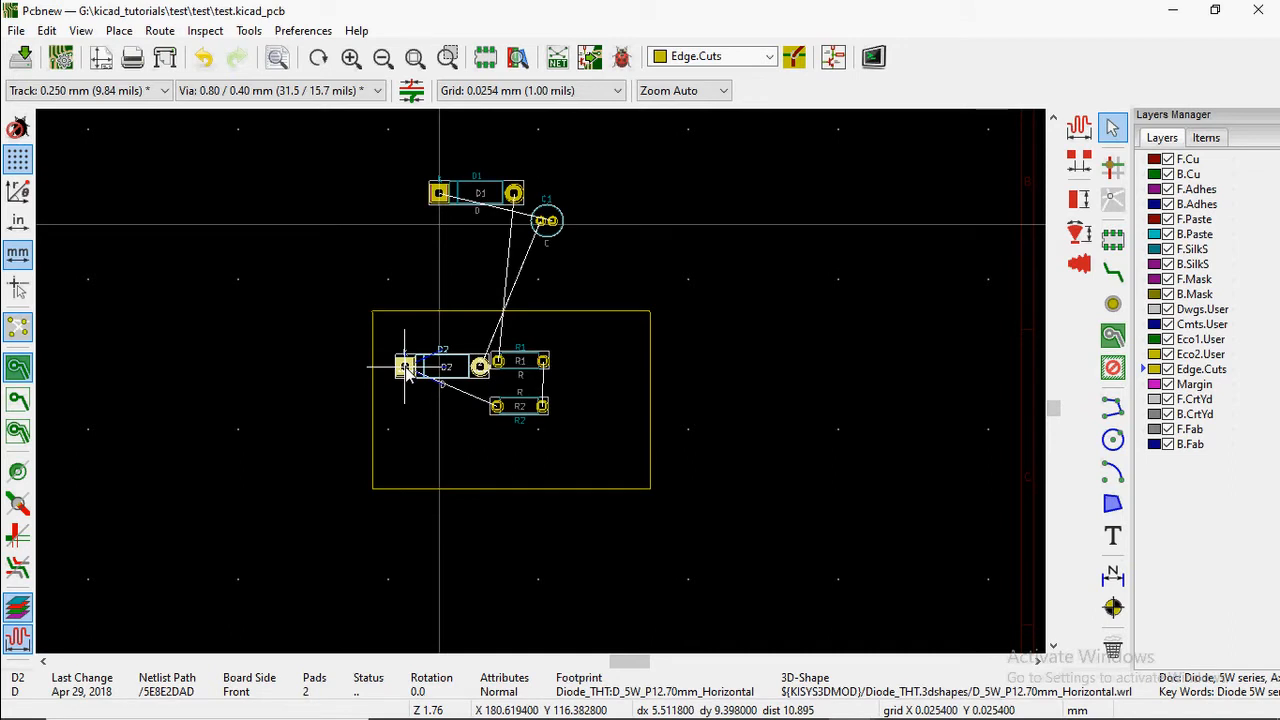
pyautogui.press('r')
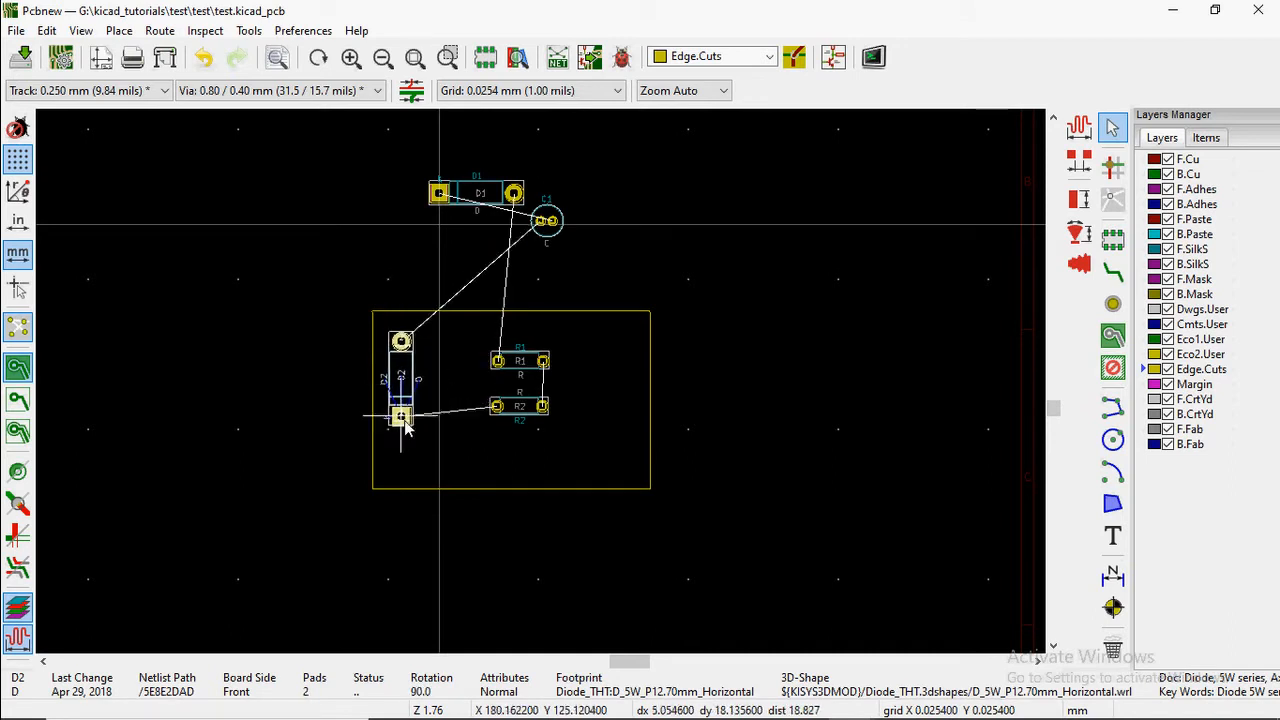
pyautogui.click(408, 428)
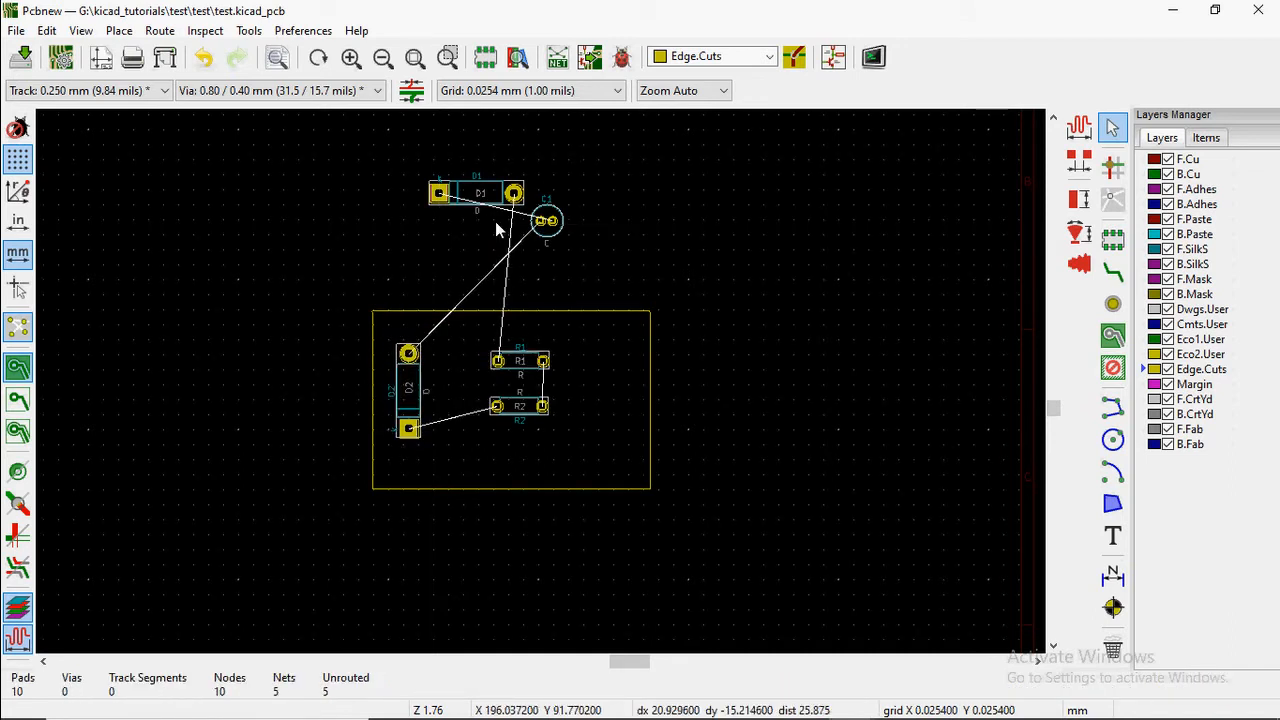
# Move diode D1 inside the outline to the right of the resistors, rotated 90 degrees, and place capacitor C1 below R2.
pyautogui.press('m')
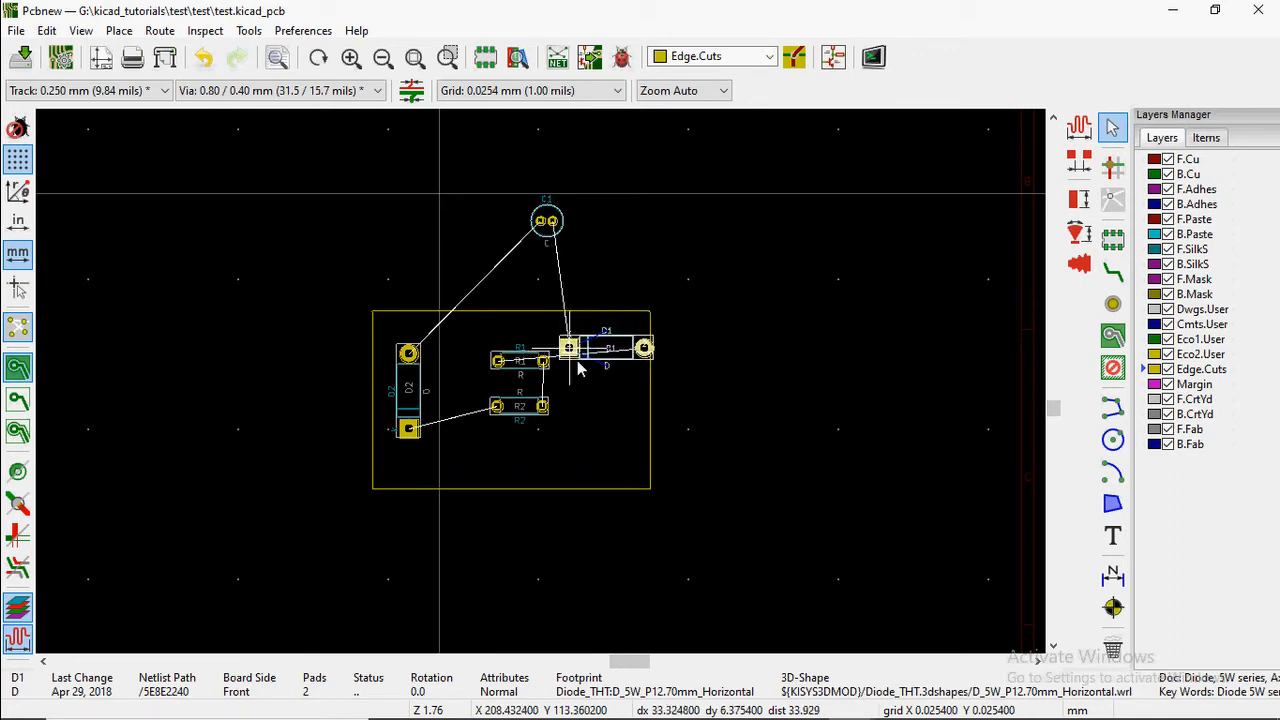
pyautogui.click(577, 392)
pyautogui.press('m')
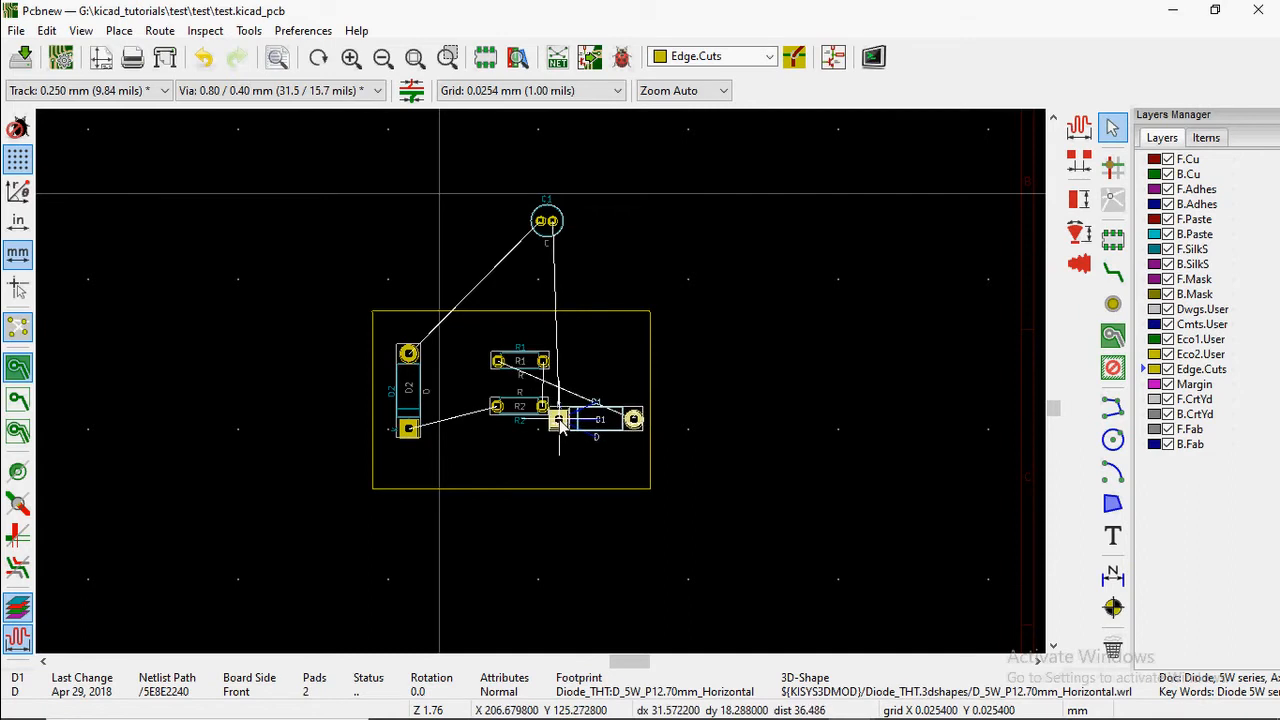
pyautogui.press('r')
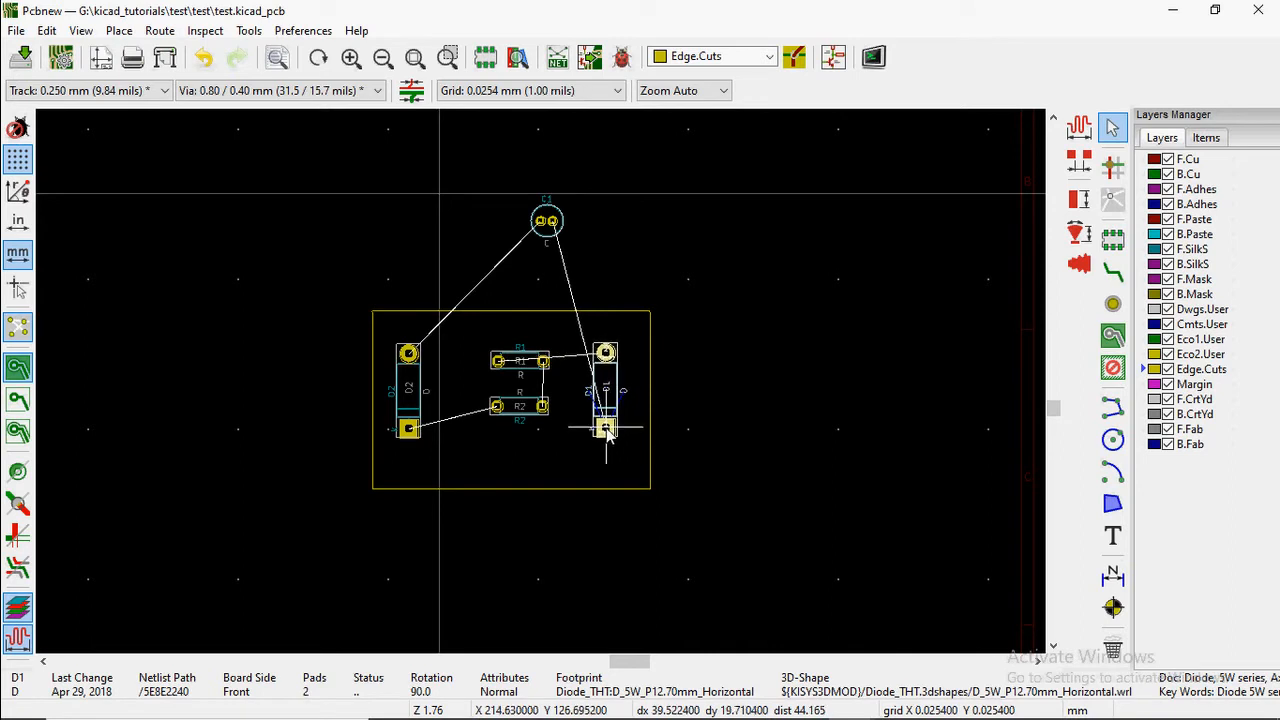
pyautogui.click(605, 428)
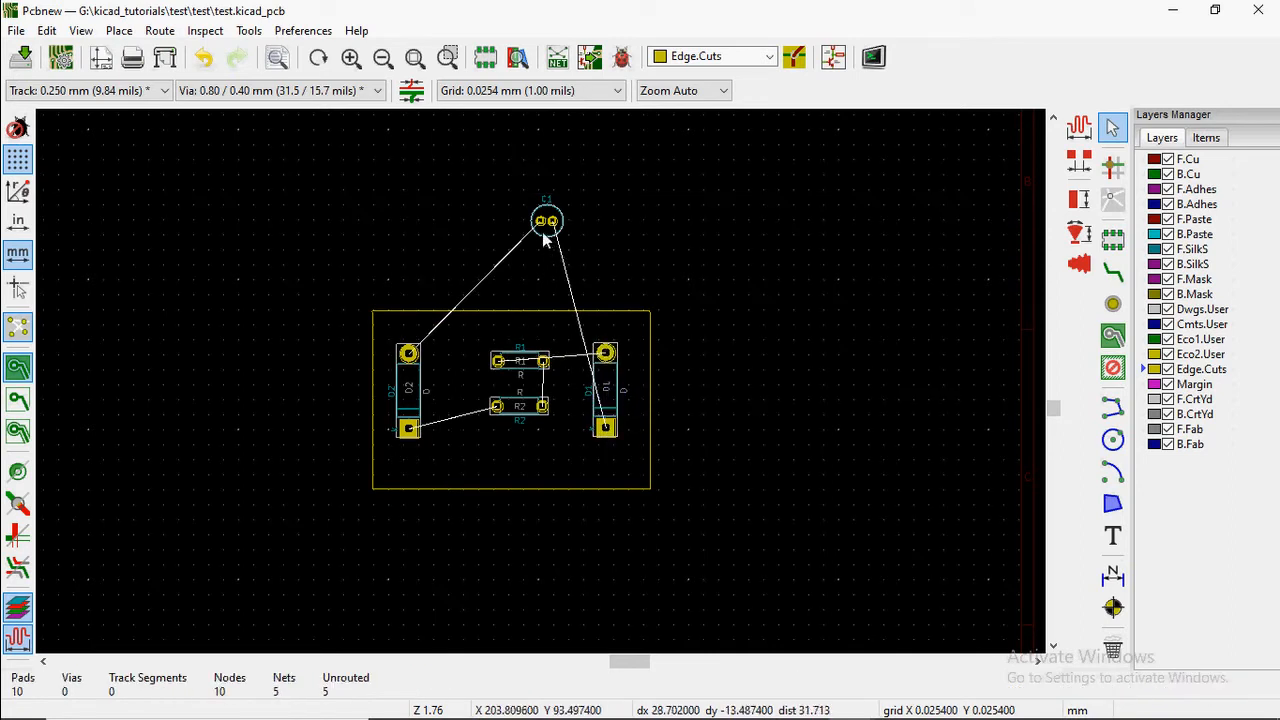
pyautogui.press('m')
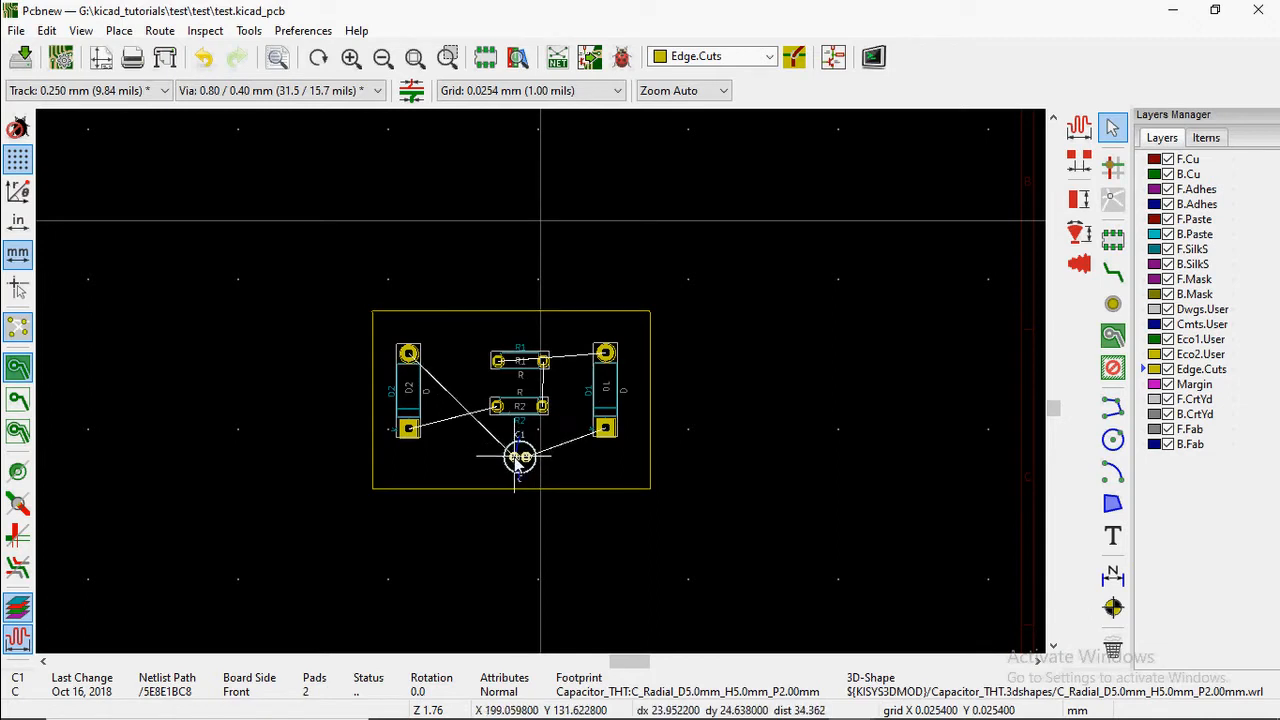
pyautogui.click(519, 460)
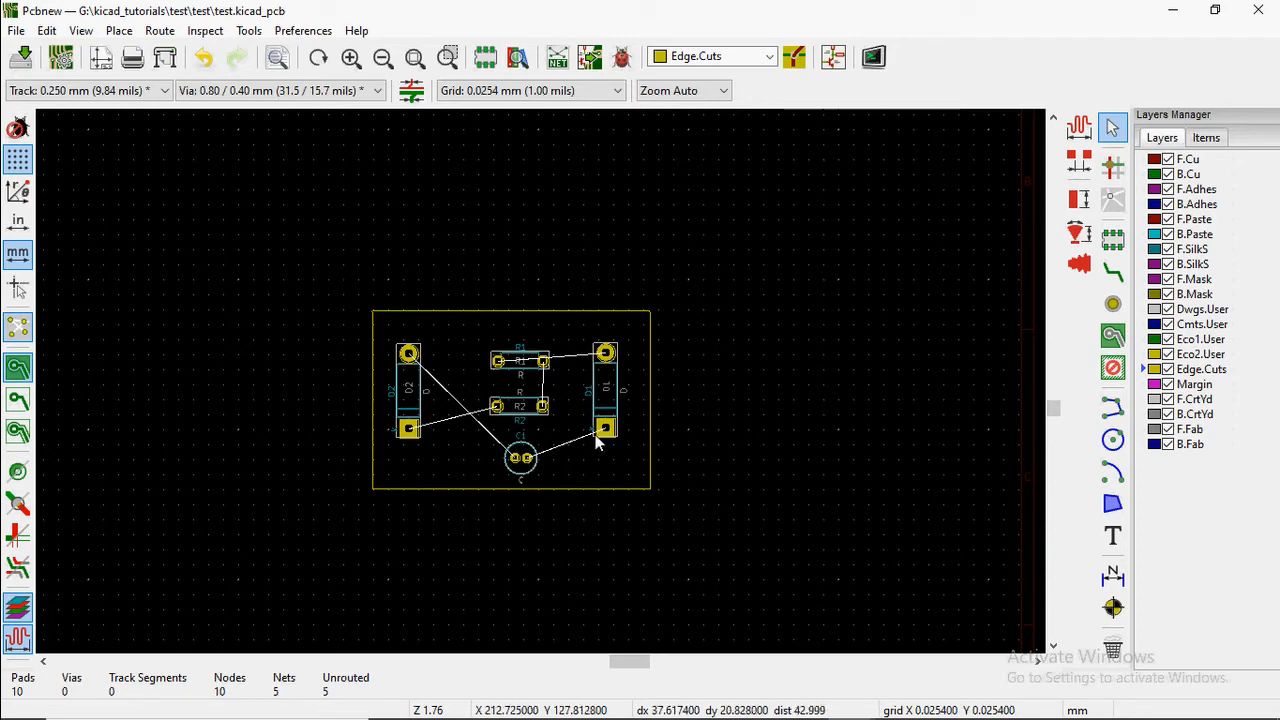
# Try to route an F.Cu track from D1's square pad 1 down and across to C1's right pad.
pyautogui.click(1119, 278)
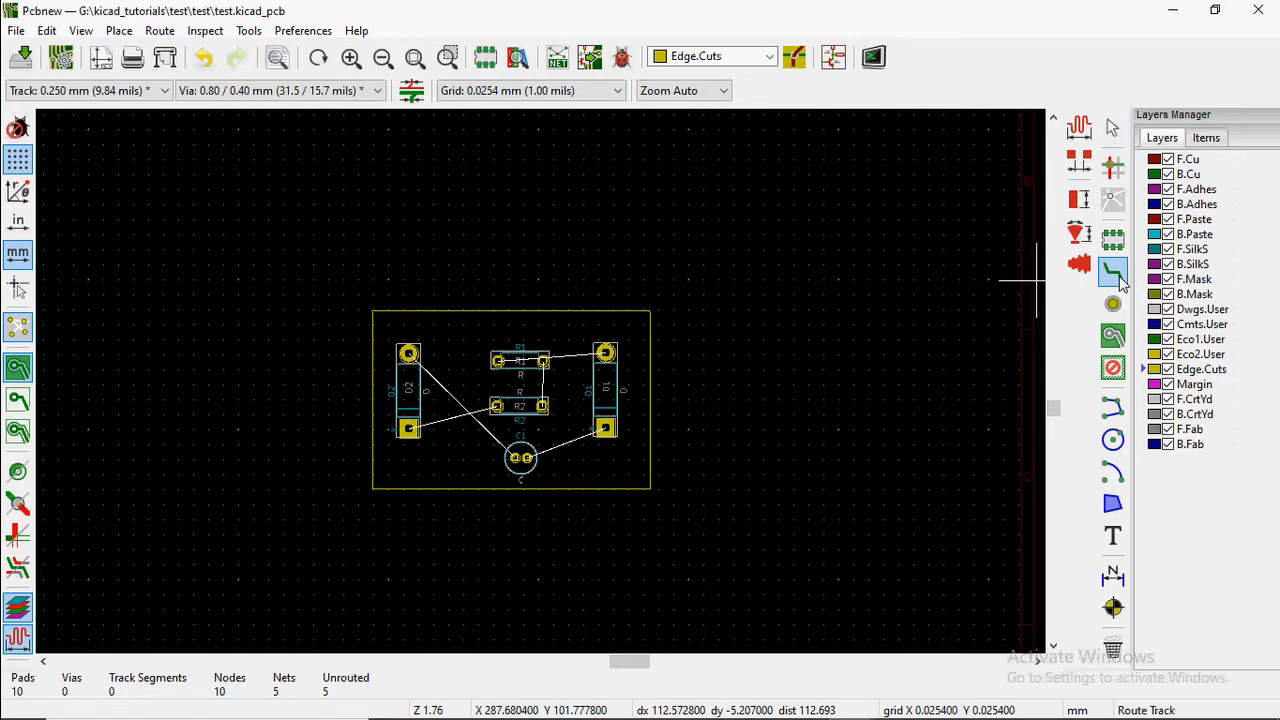
pyautogui.click(606, 428)
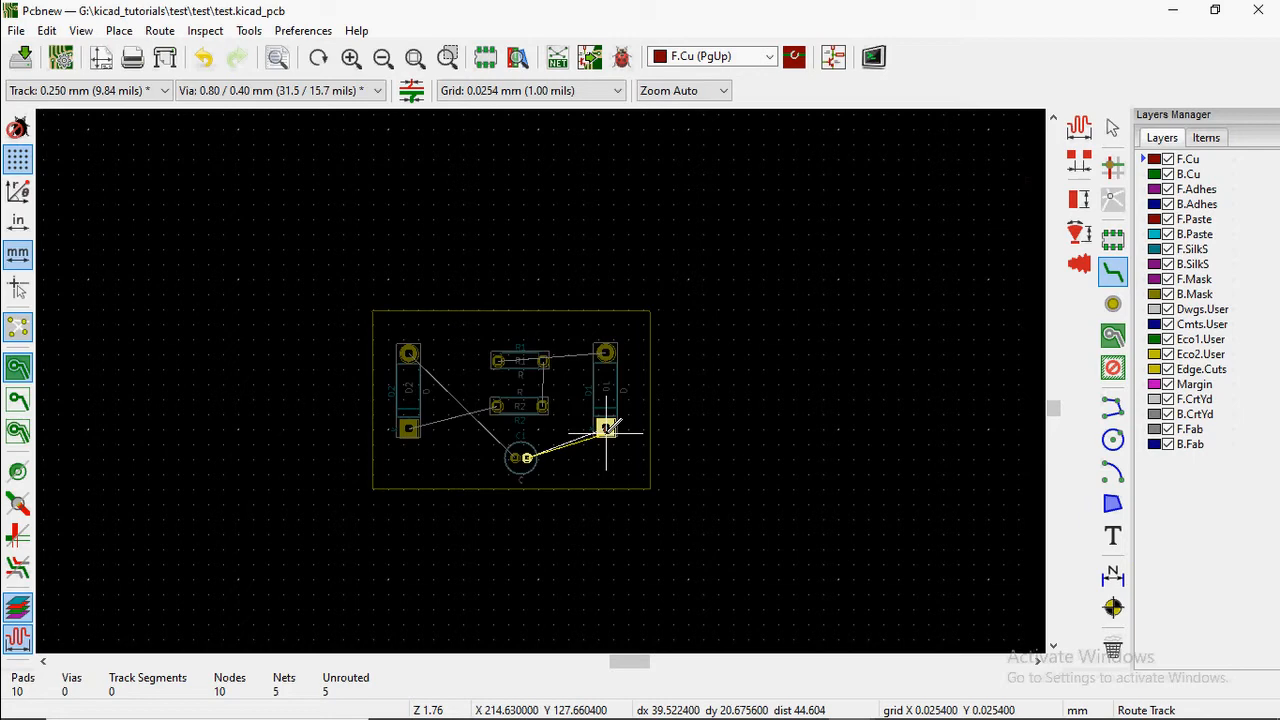
pyautogui.scroll(3, 606, 430)
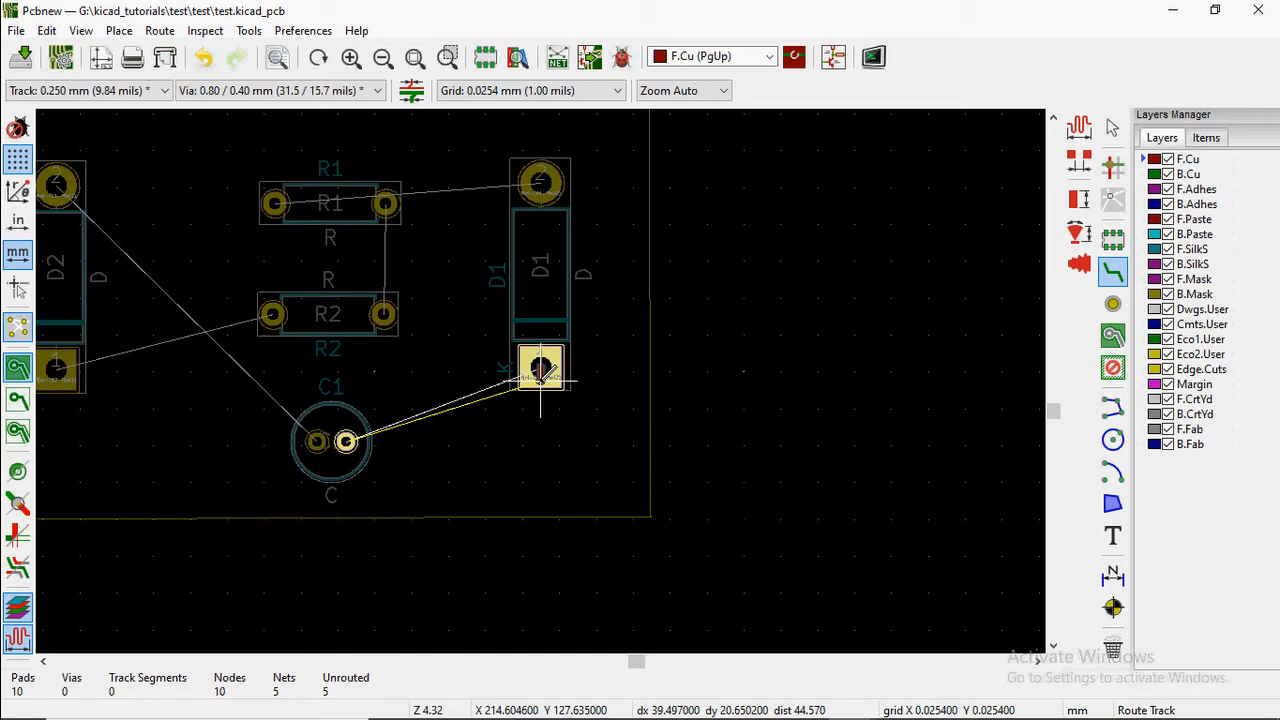
pyautogui.click(540, 370)
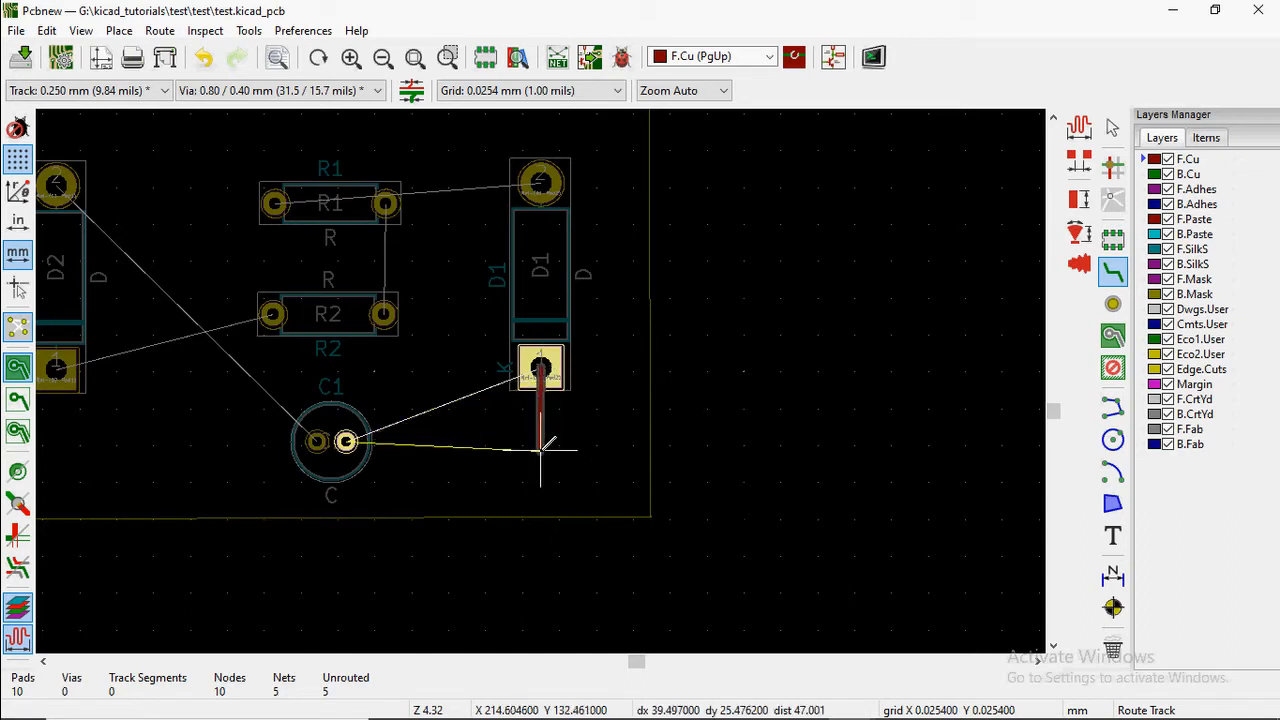
pyautogui.click(540, 432)
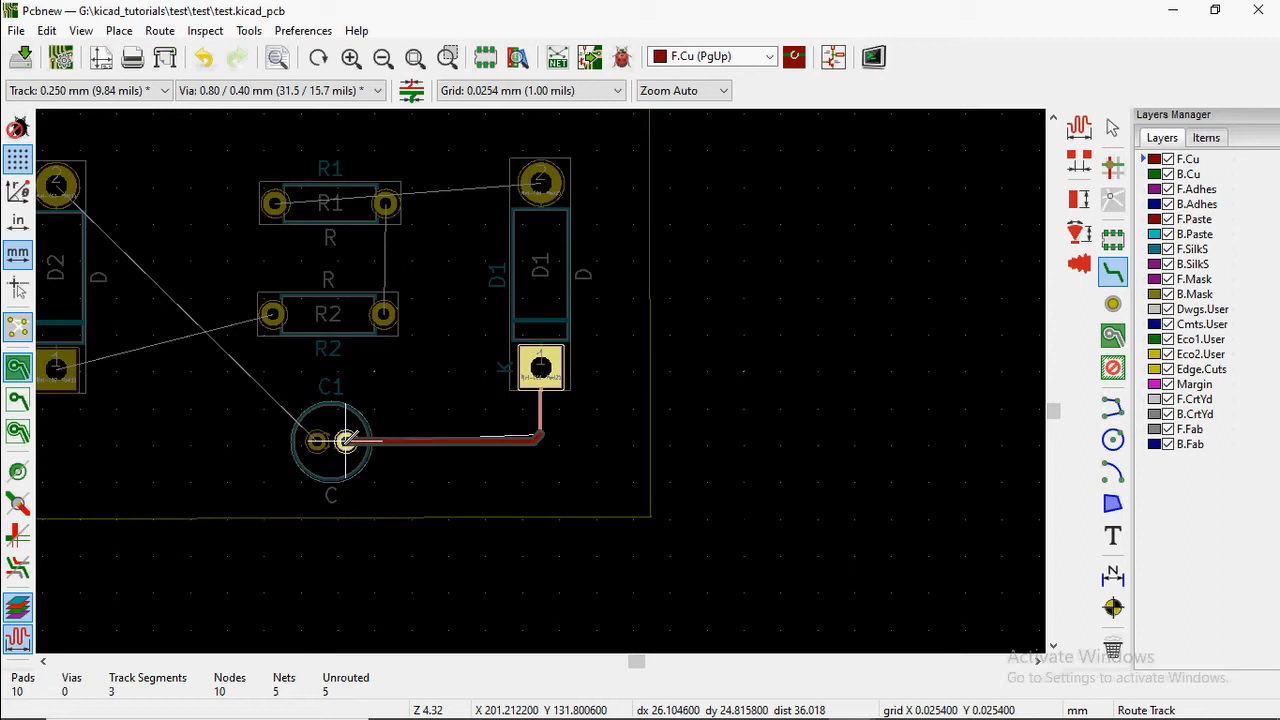
pyautogui.press('Escape')
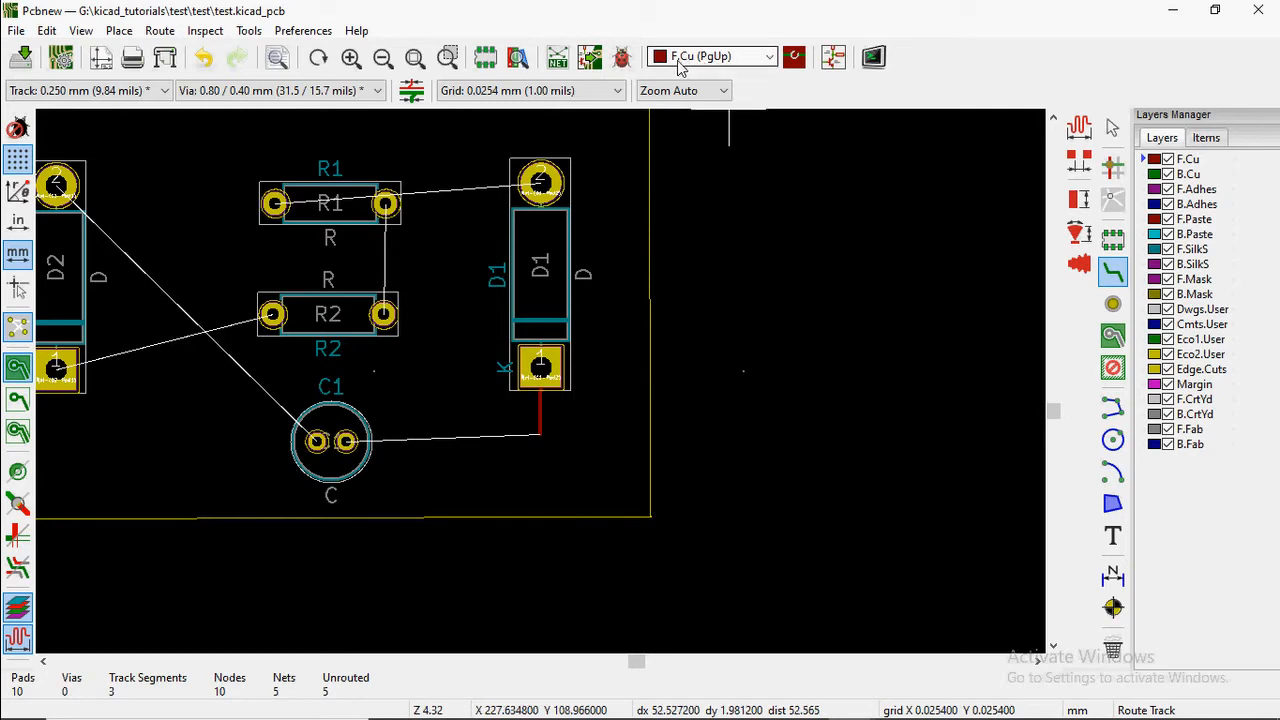
# Delete the F.Cu track segment running down from D1's pad 1.
pyautogui.click(732, 58)
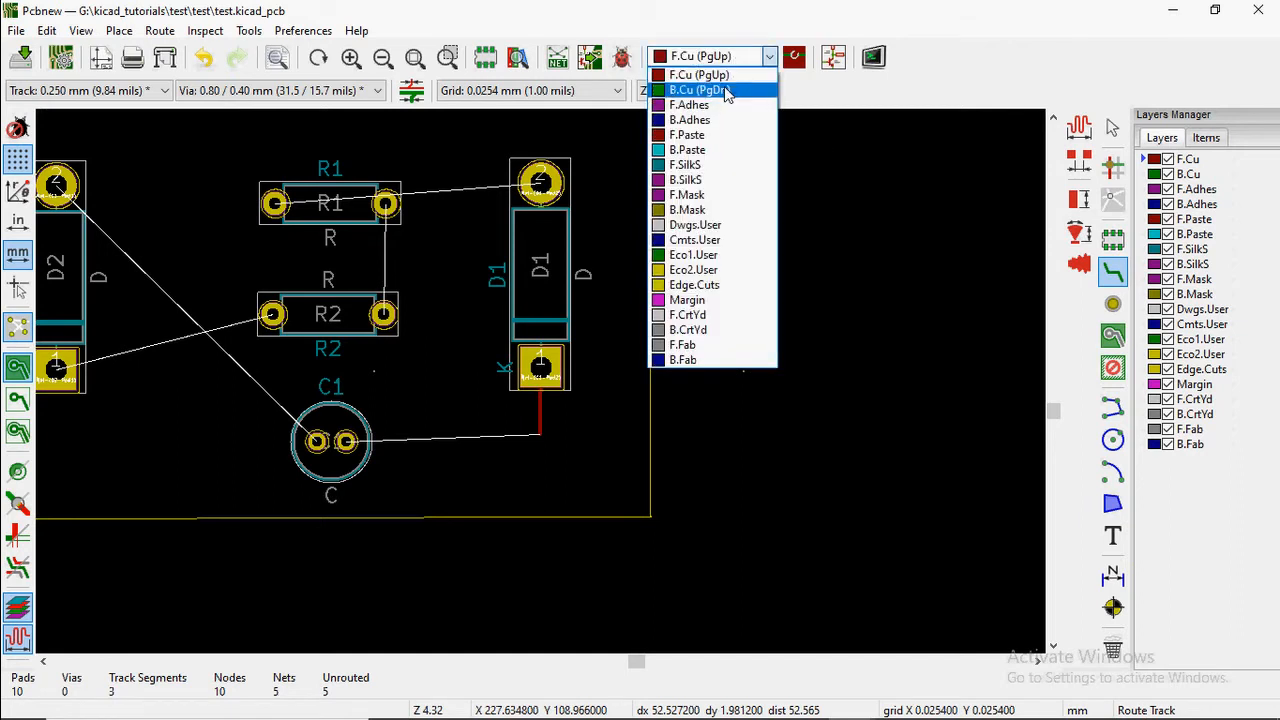
pyautogui.click(727, 92)
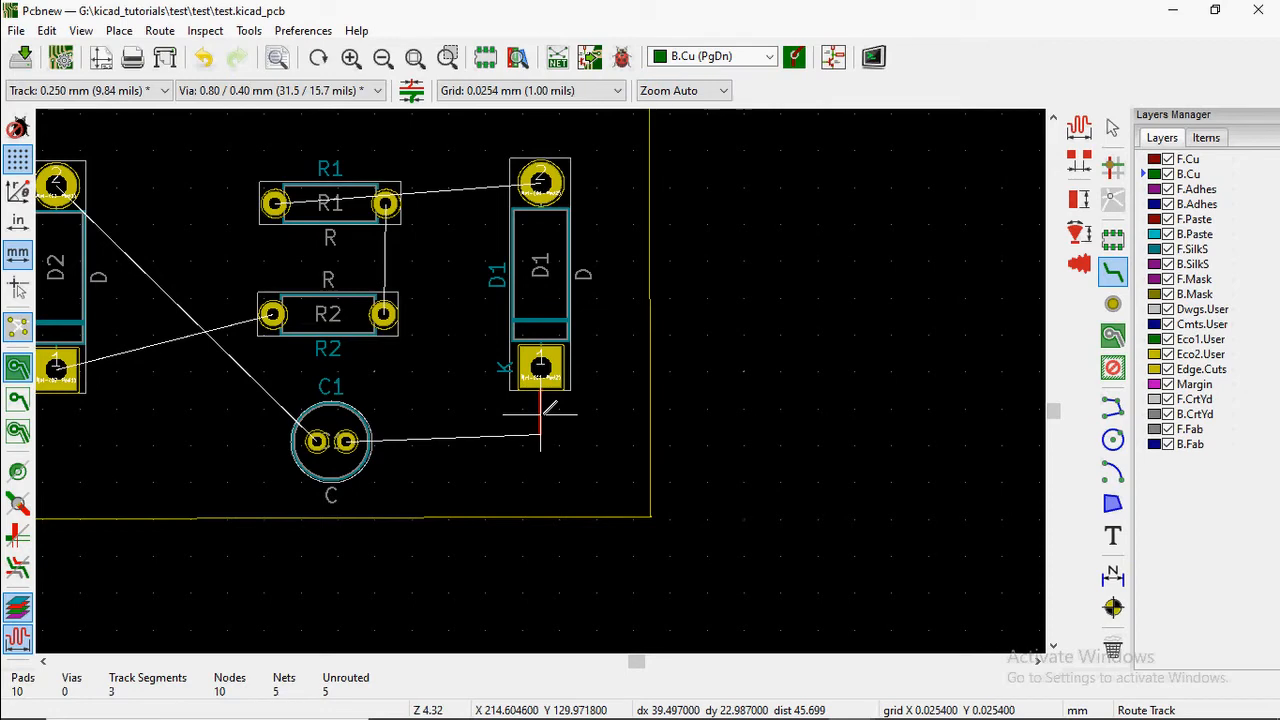
pyautogui.press('Escape')
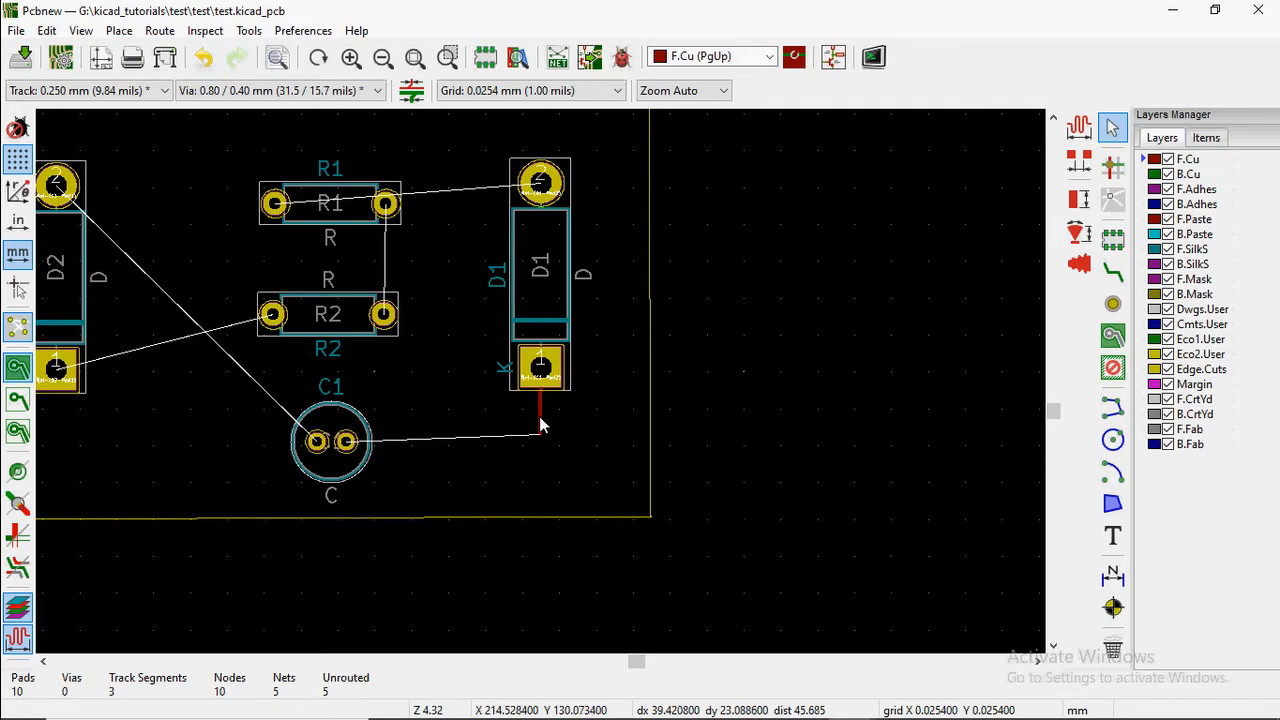
pyautogui.click(541, 427)
pyautogui.press('Delete')
# Route a B.Cu track from D1's square pad 1 down and across to C1's right pad.
pyautogui.press('x')
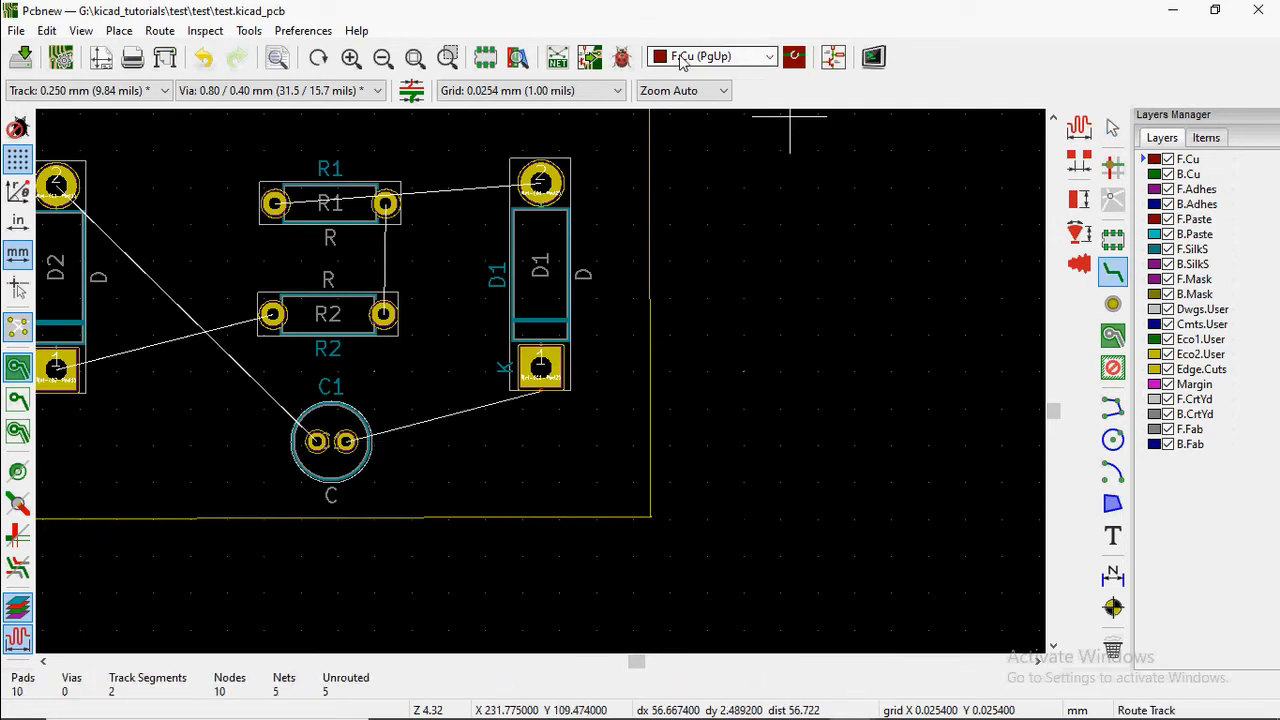
pyautogui.click(710, 56)
pyautogui.click(690, 90)
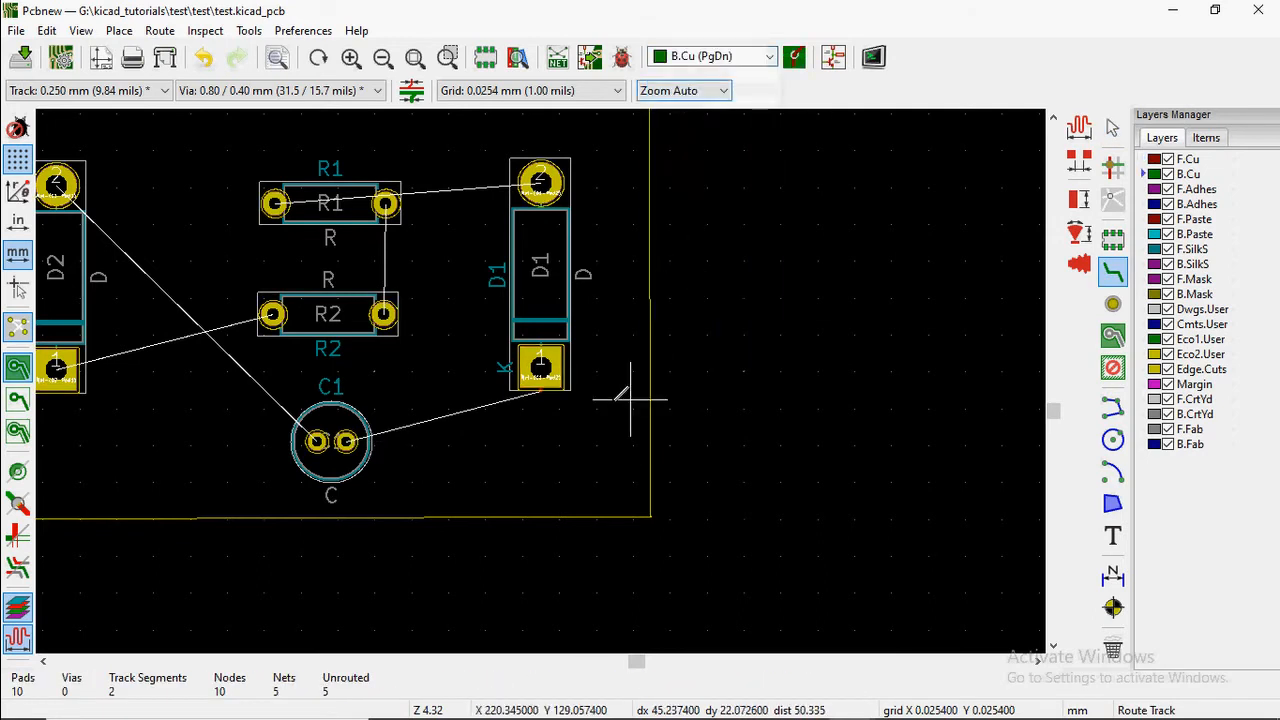
pyautogui.click(541, 367)
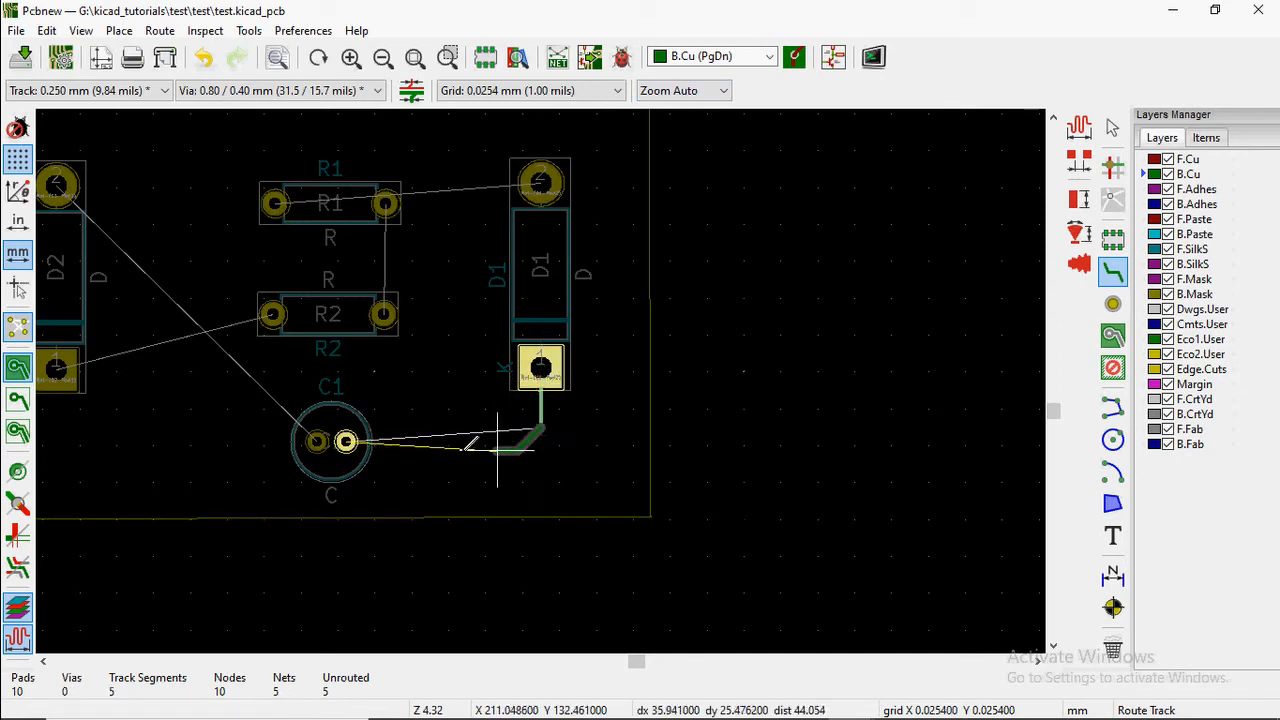
pyautogui.click(346, 441)
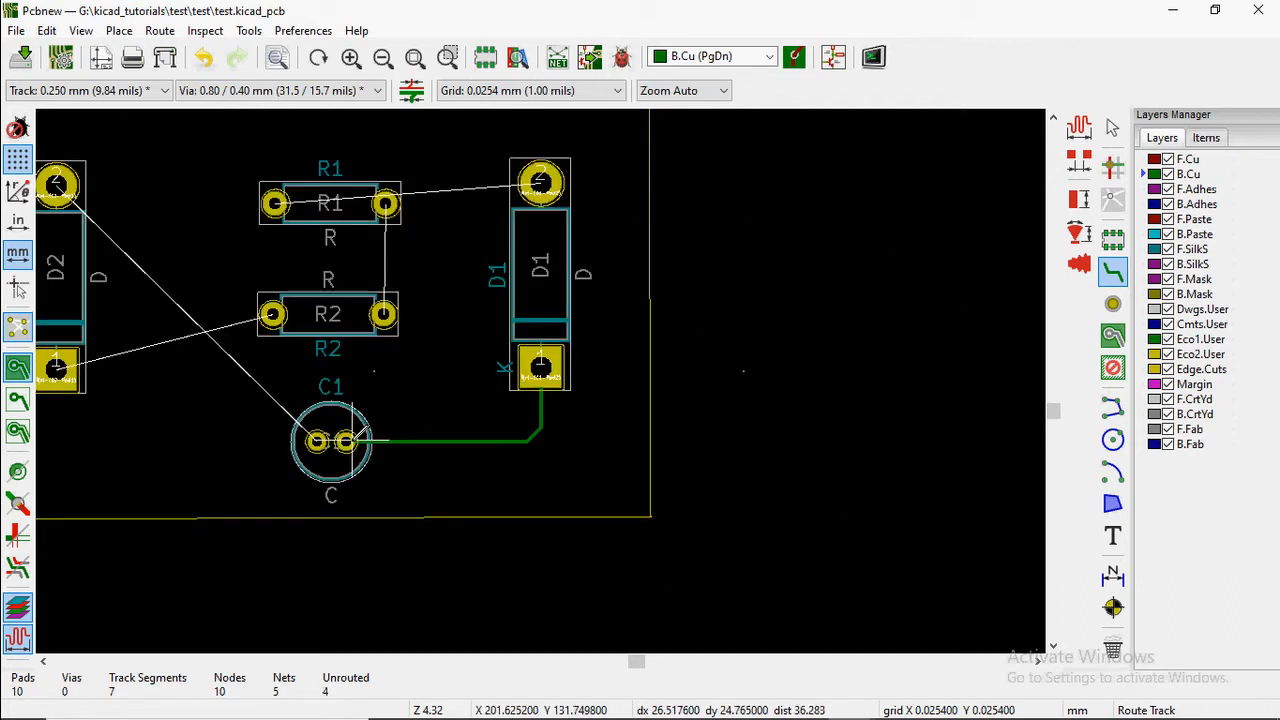
# Route B.Cu tracks from D1's pad 2 over the top of R1 to its left pad, and between the right pads of R2 and R1.
pyautogui.click(541, 183)
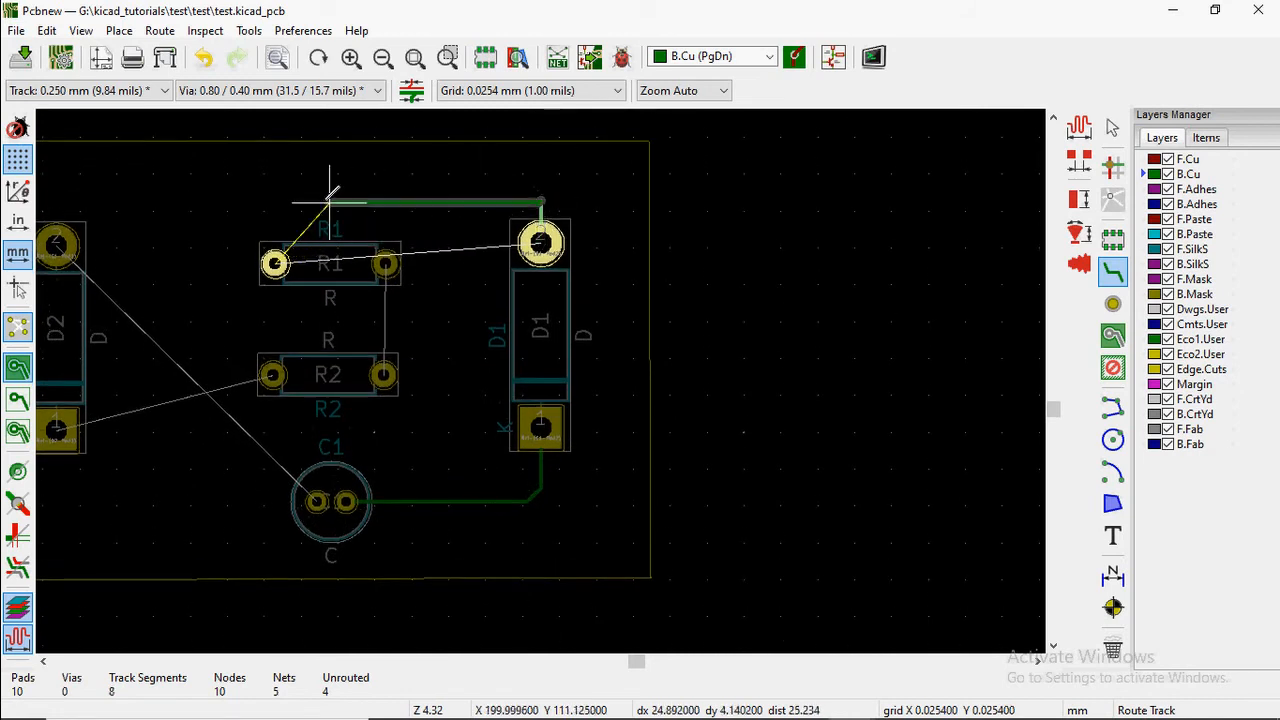
pyautogui.click(278, 210)
pyautogui.click(274, 263)
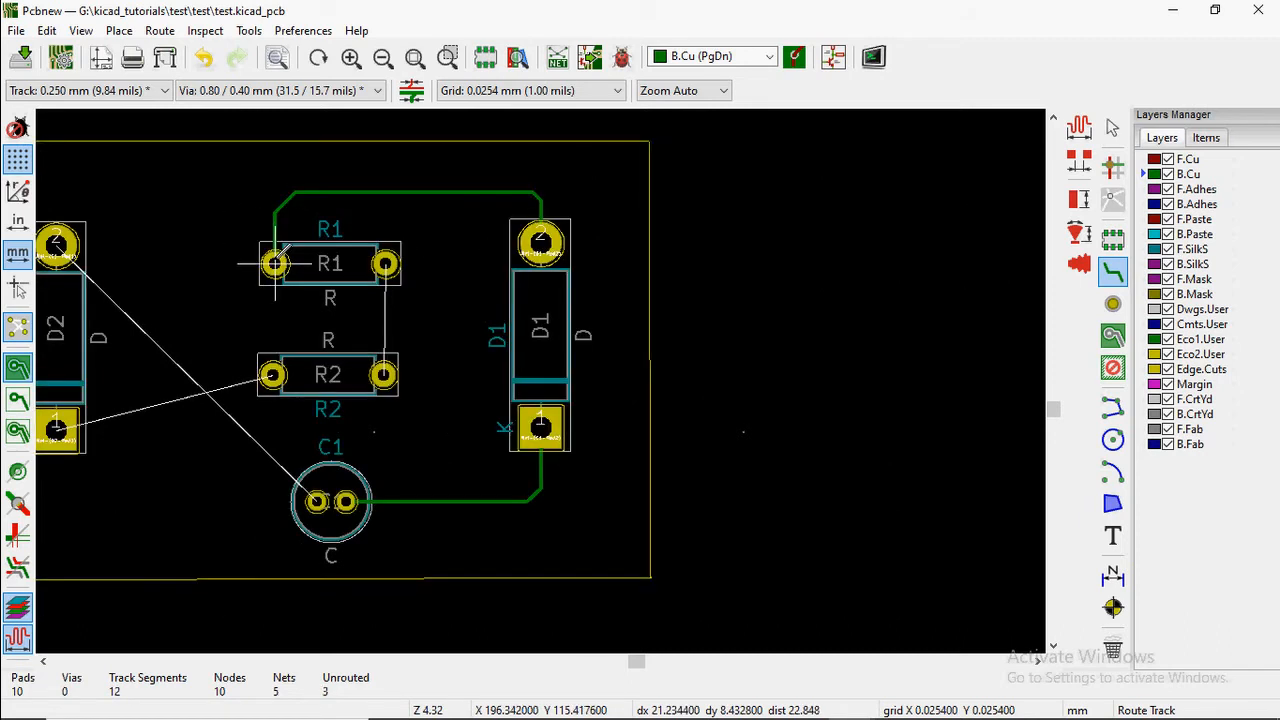
pyautogui.click(383, 374)
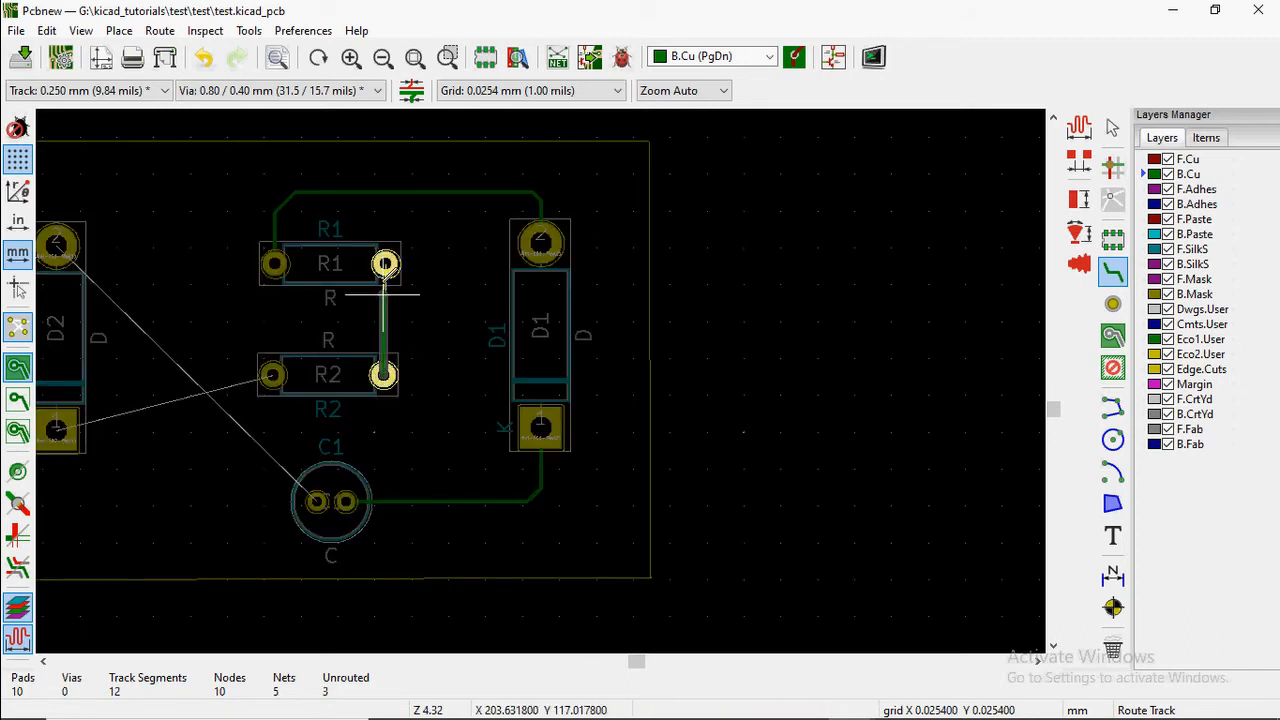
pyautogui.click(385, 263)
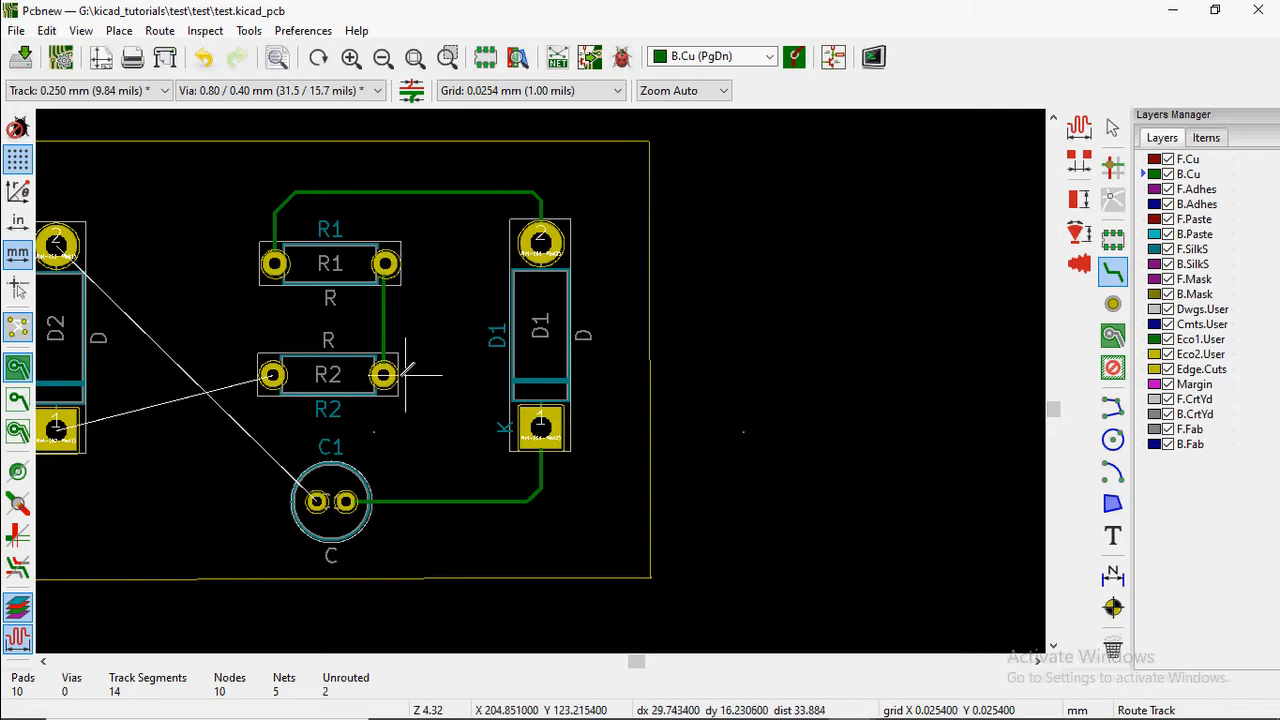
# Route a B.Cu track from D2's square pad 1 to R2's left pad.
pyautogui.scroll(-1, 205, 400)
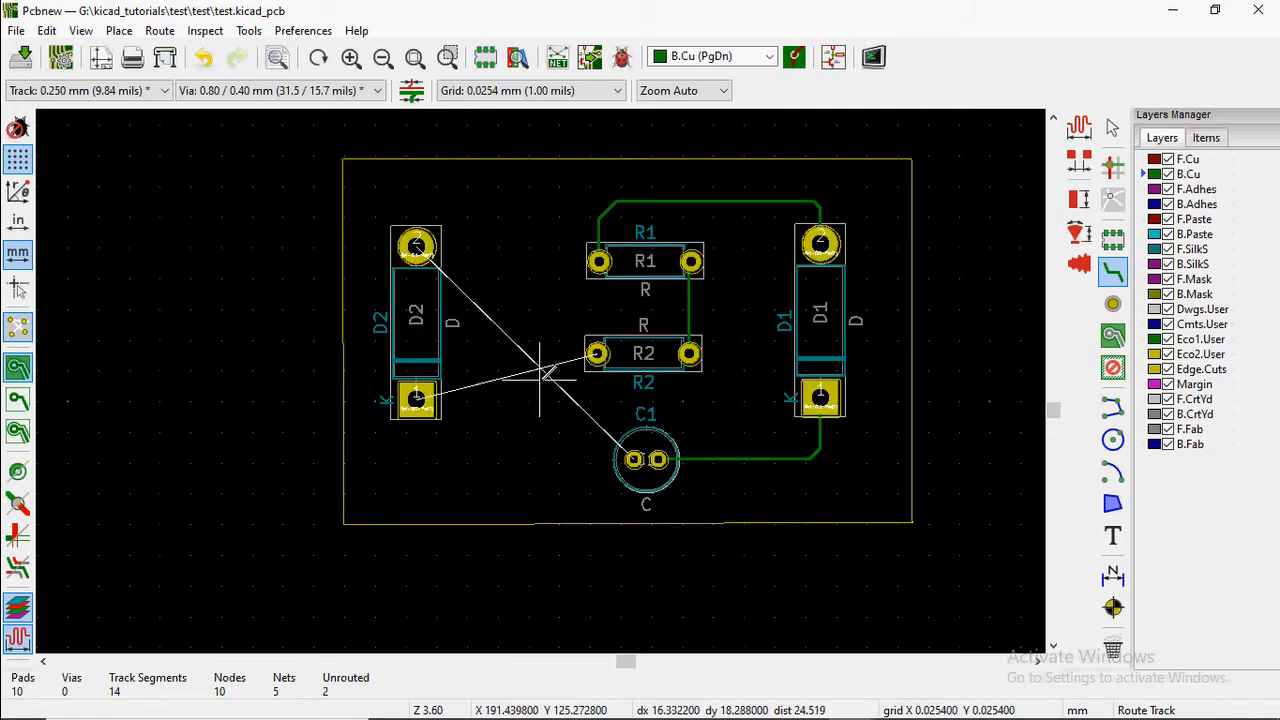
pyautogui.scroll(1, 541, 375)
pyautogui.click(391, 402)
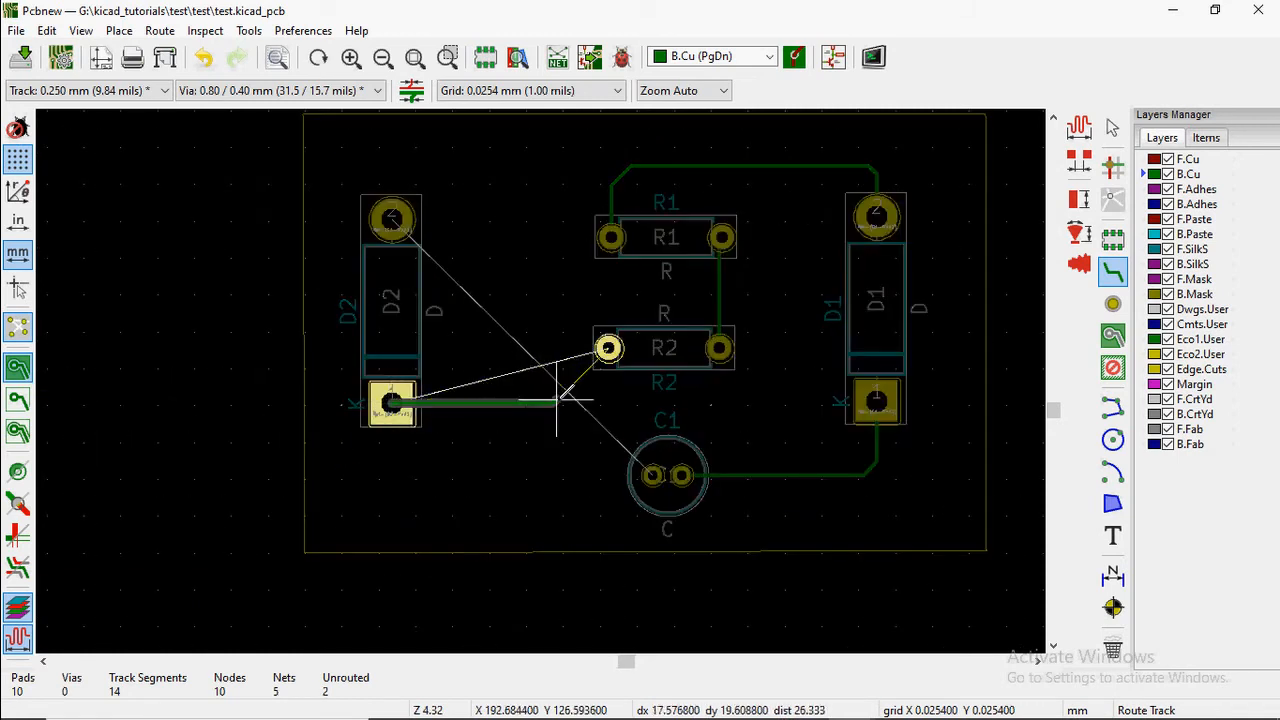
pyautogui.click(609, 349)
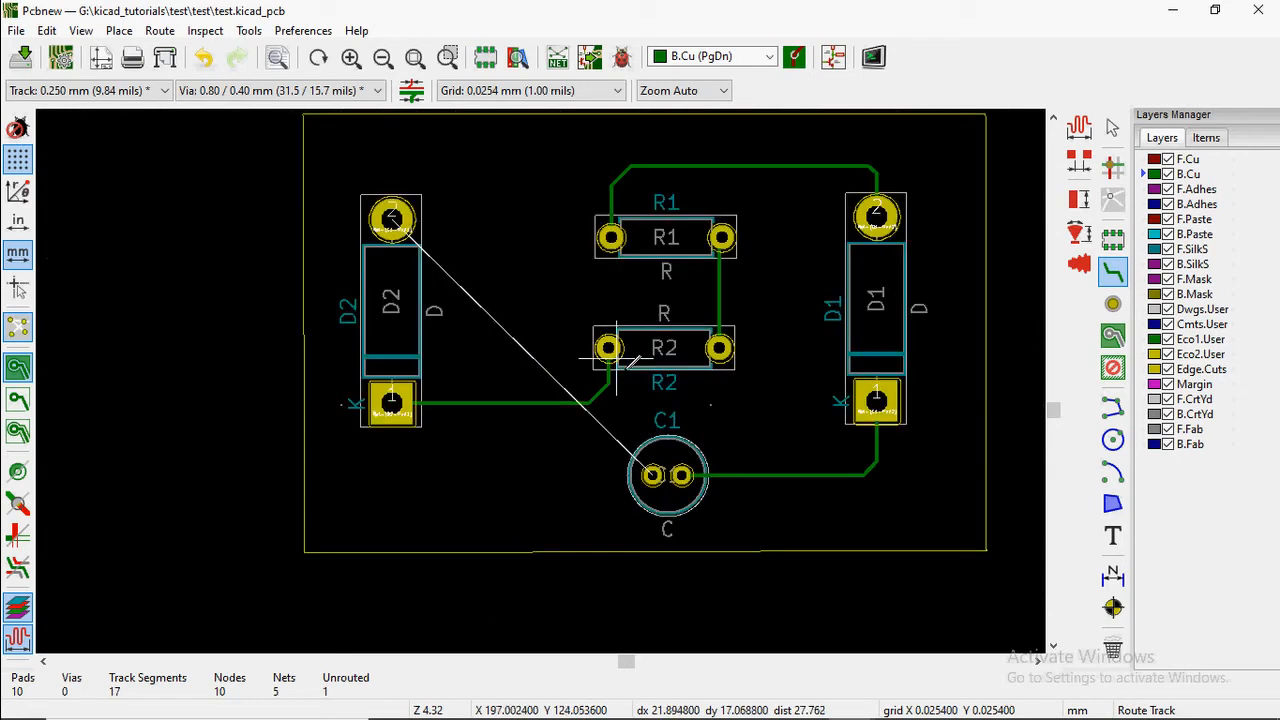
# Route a B.Cu track from D2's pad 2 around the diode's top and left side, then beneath it to C1's left pad.
pyautogui.click(393, 220)
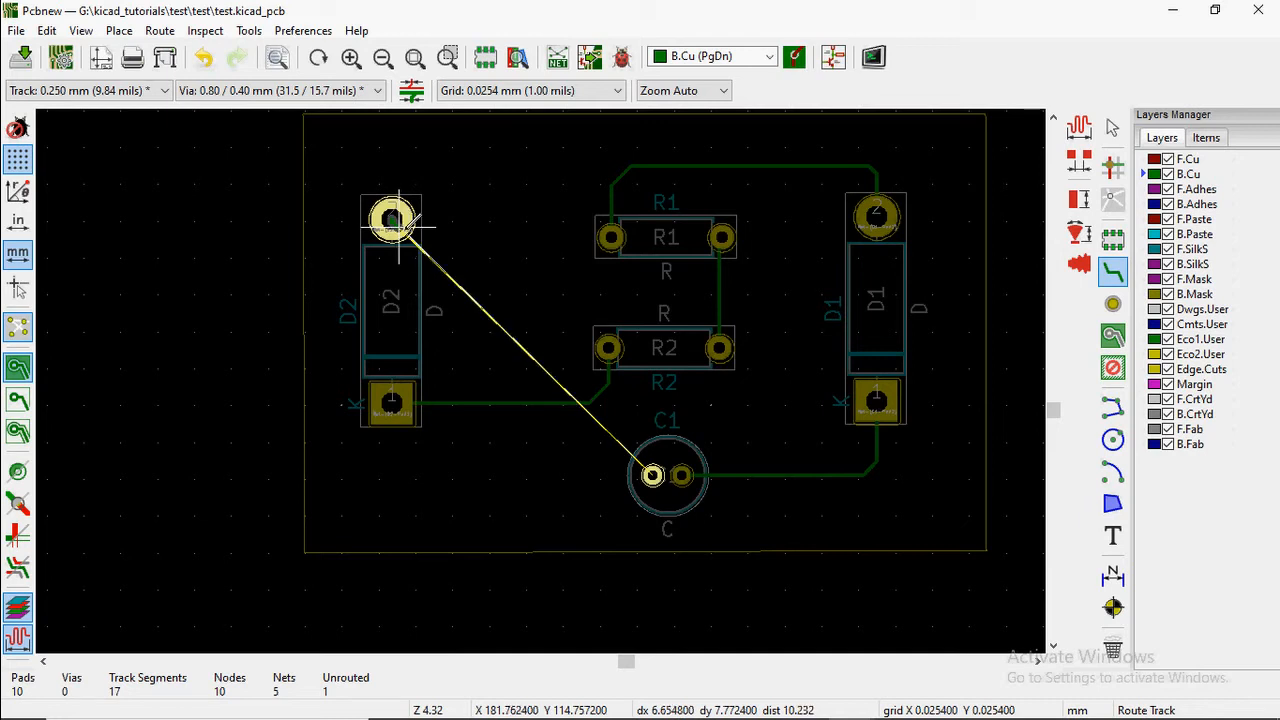
pyautogui.click(455, 241)
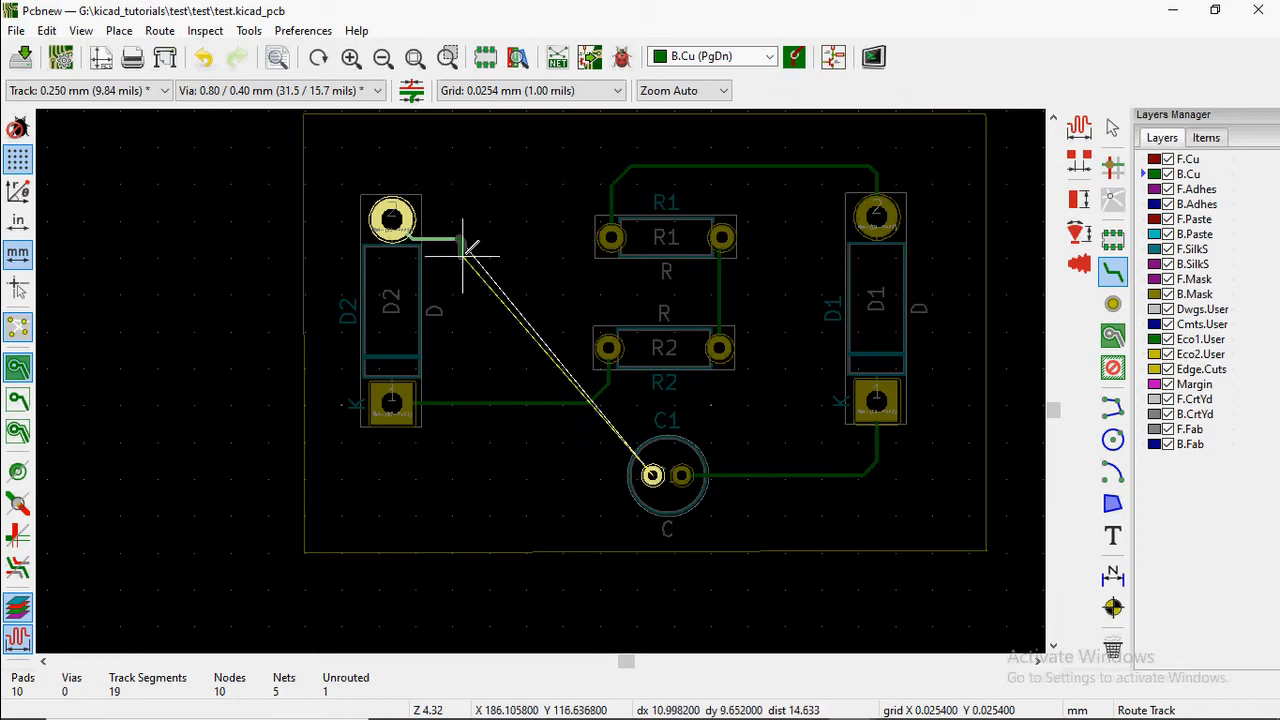
pyautogui.click(416, 160)
pyautogui.click(414, 161)
pyautogui.click(350, 178)
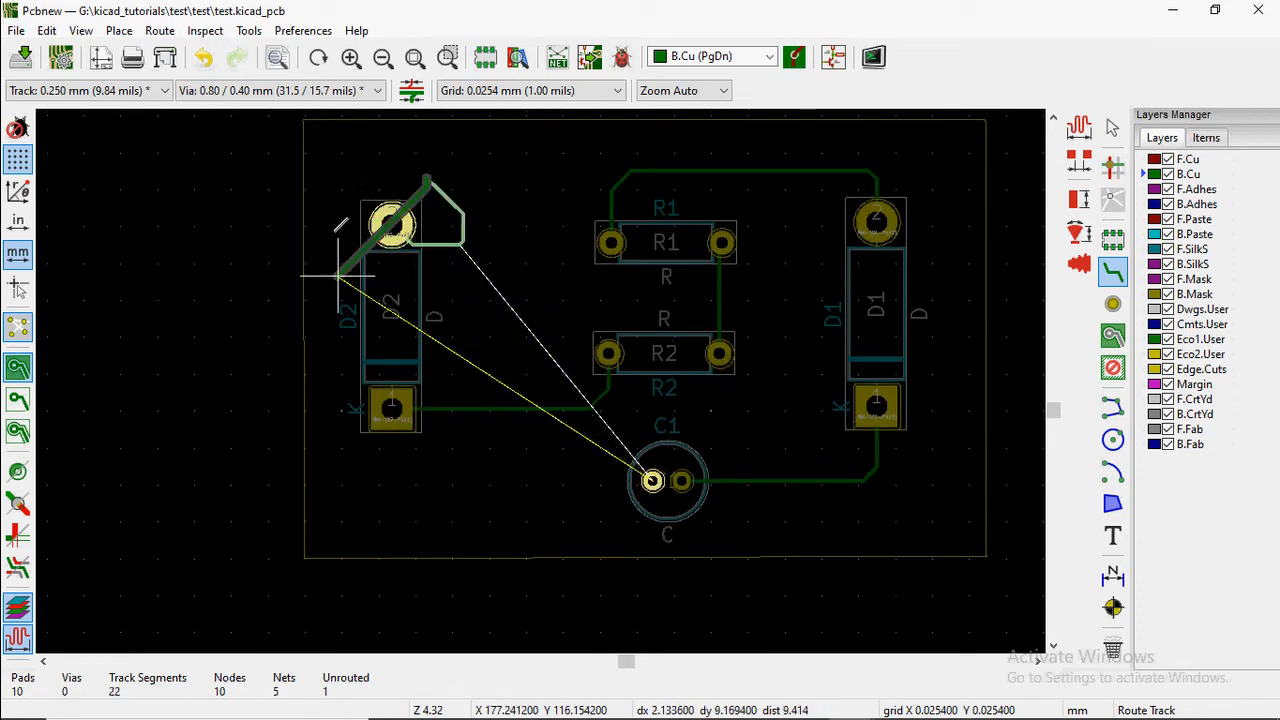
pyautogui.click(337, 461)
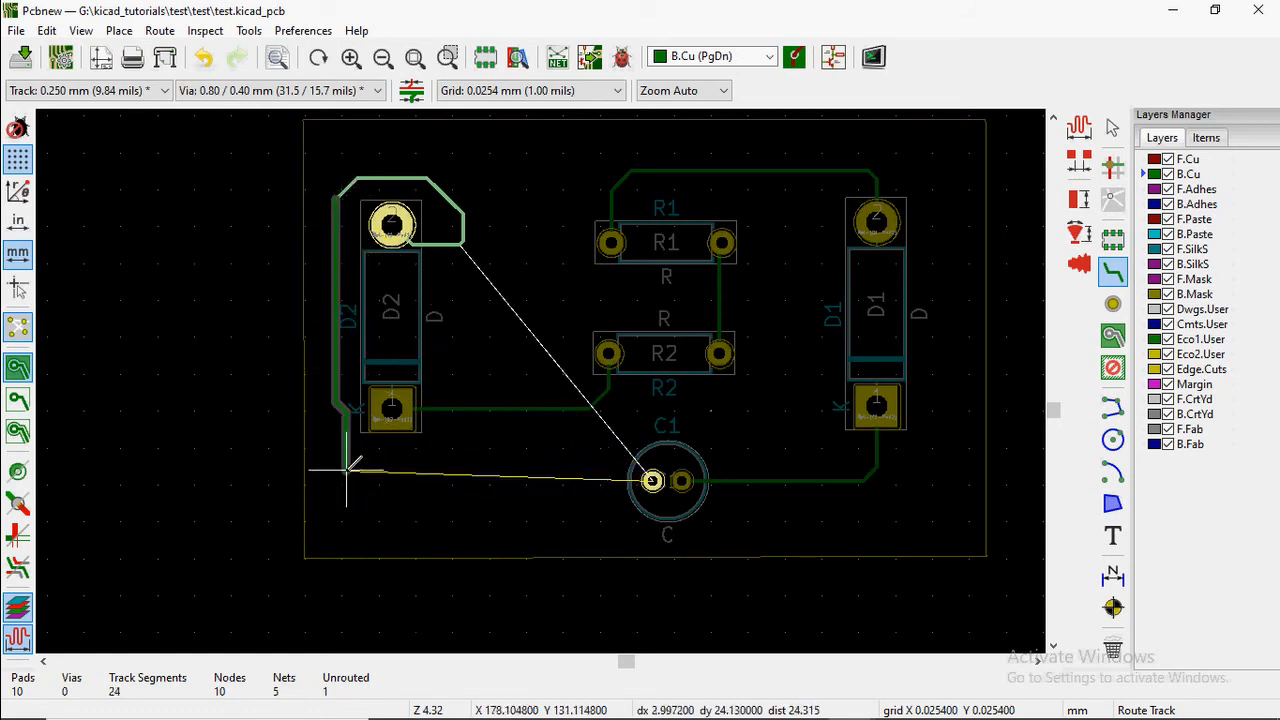
pyautogui.click(343, 462)
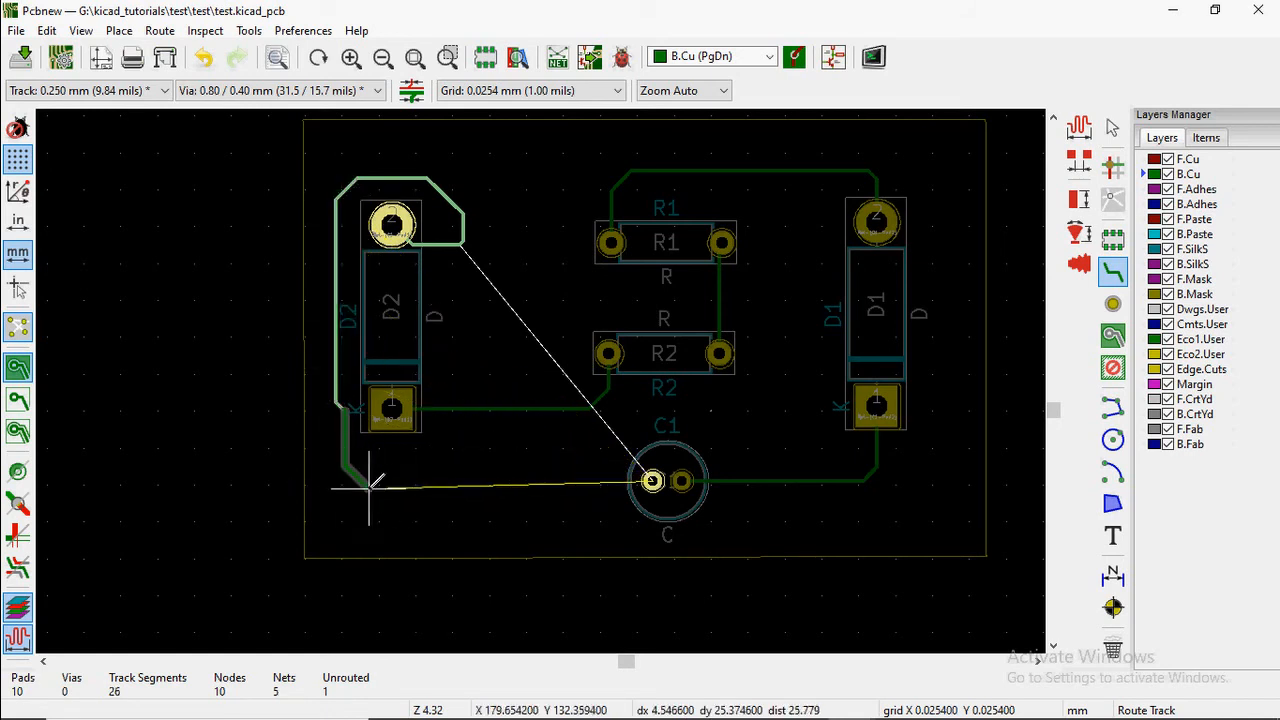
pyautogui.click(652, 481)
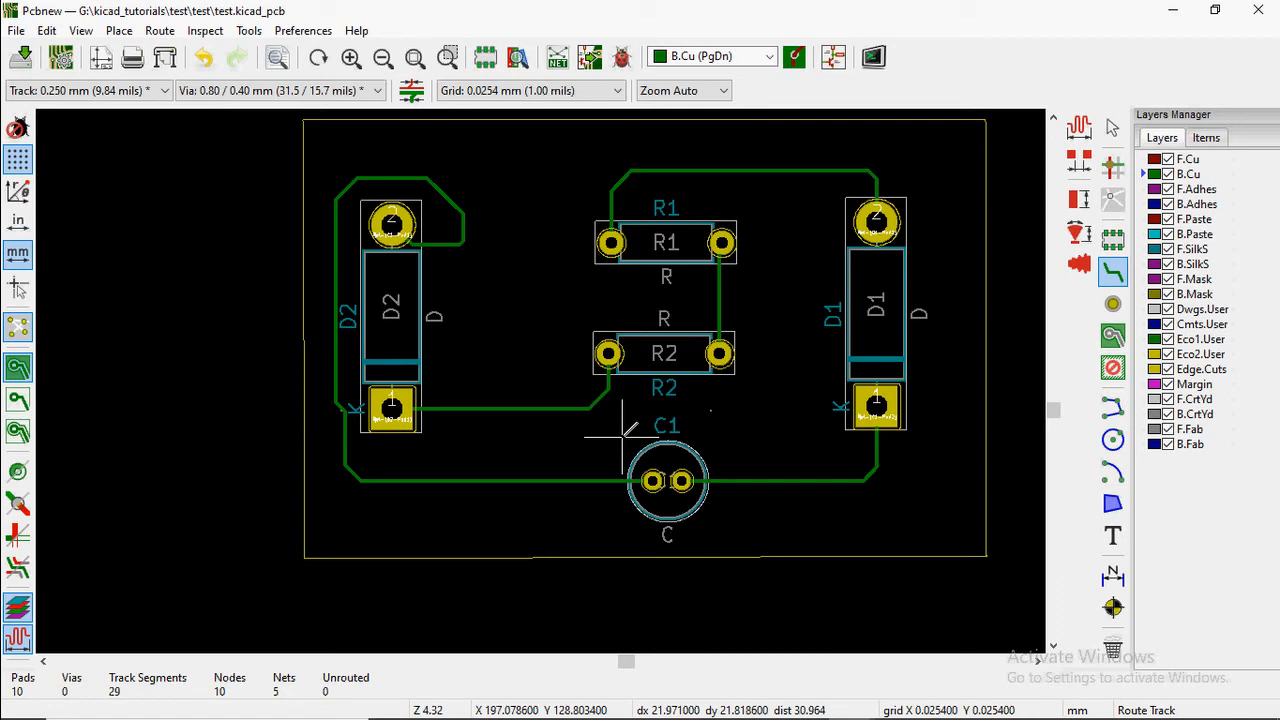
# Reroute D2's pad 2 on B.Cu down through the diode body, across between R1 and R2, and down through R2 to C1's left pad.
pyautogui.click(392, 224)
pyautogui.click(399, 296)
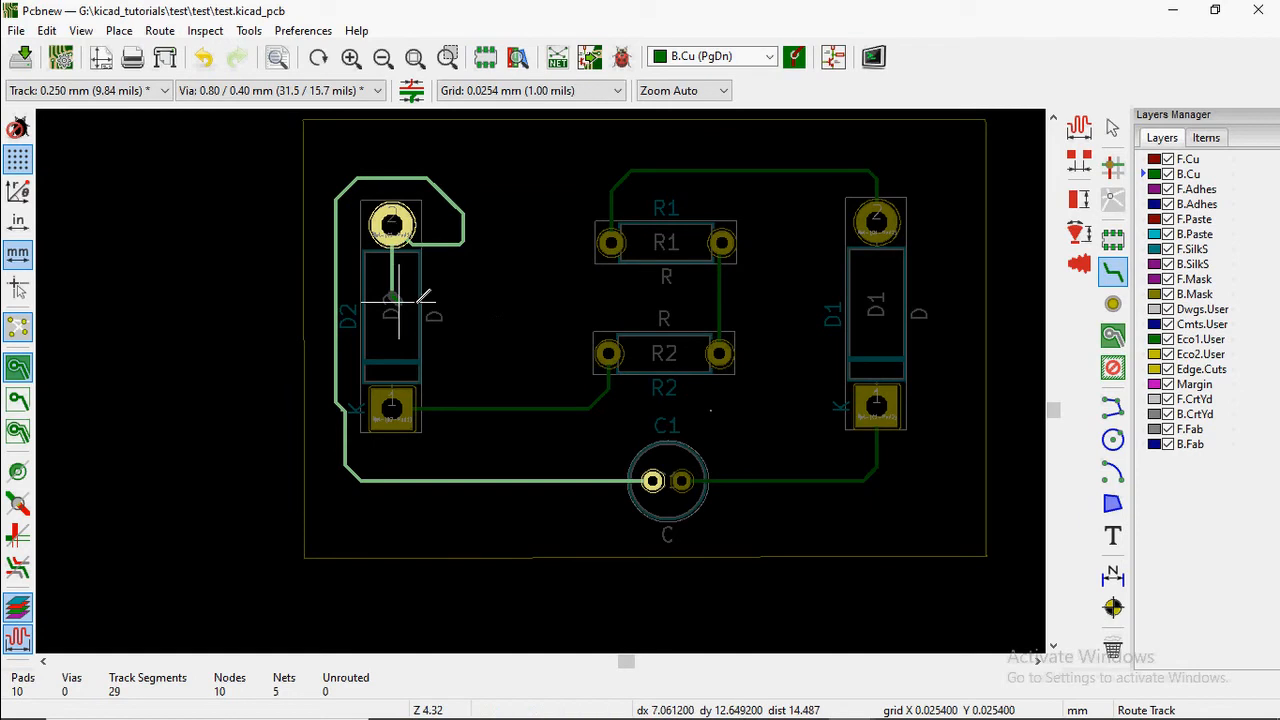
pyautogui.click(660, 313)
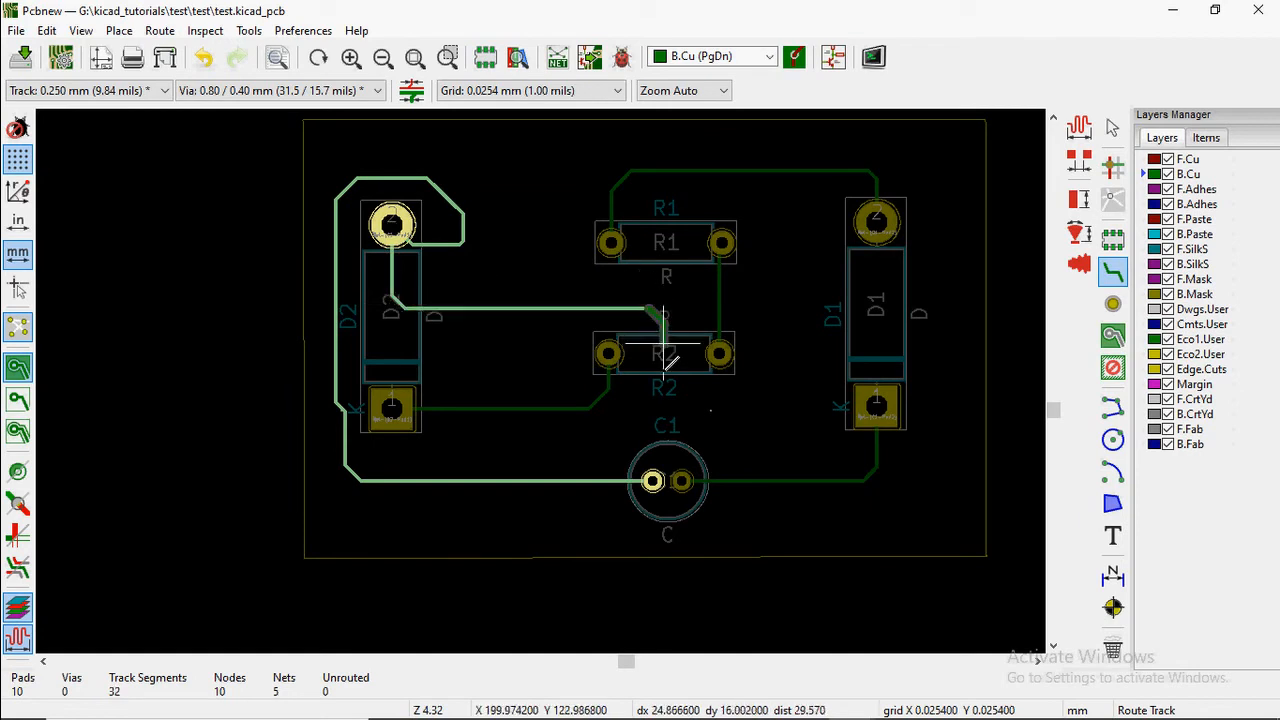
pyautogui.click(652, 468)
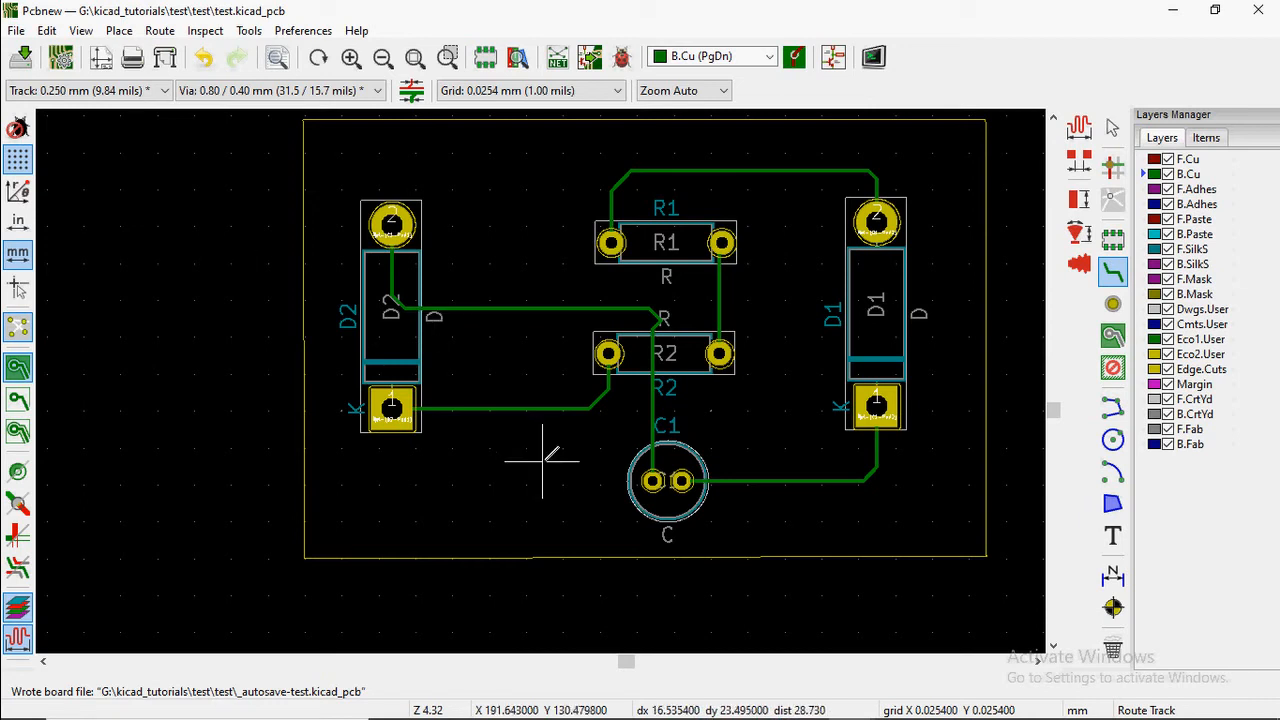
# Delete the horizontal B.Cu track segment running from D2's body to the gap between R1 and R2.
pyautogui.click(861, 447)
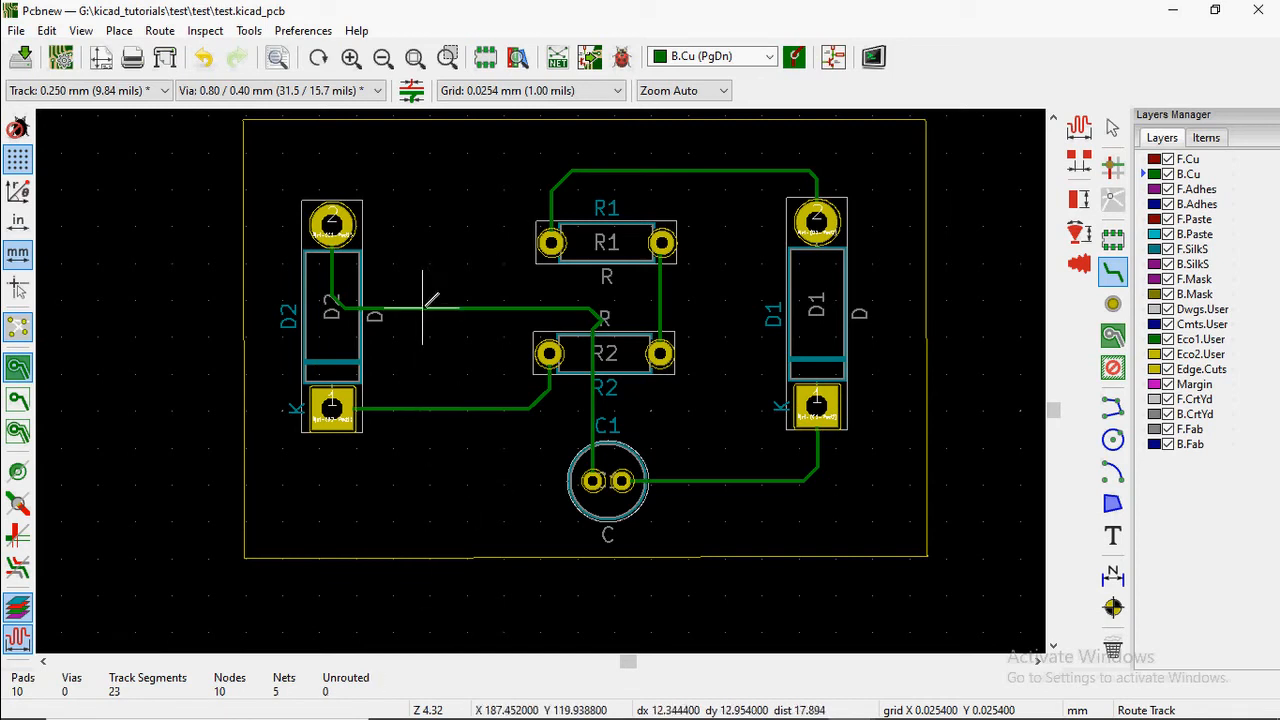
pyautogui.click(1112, 128)
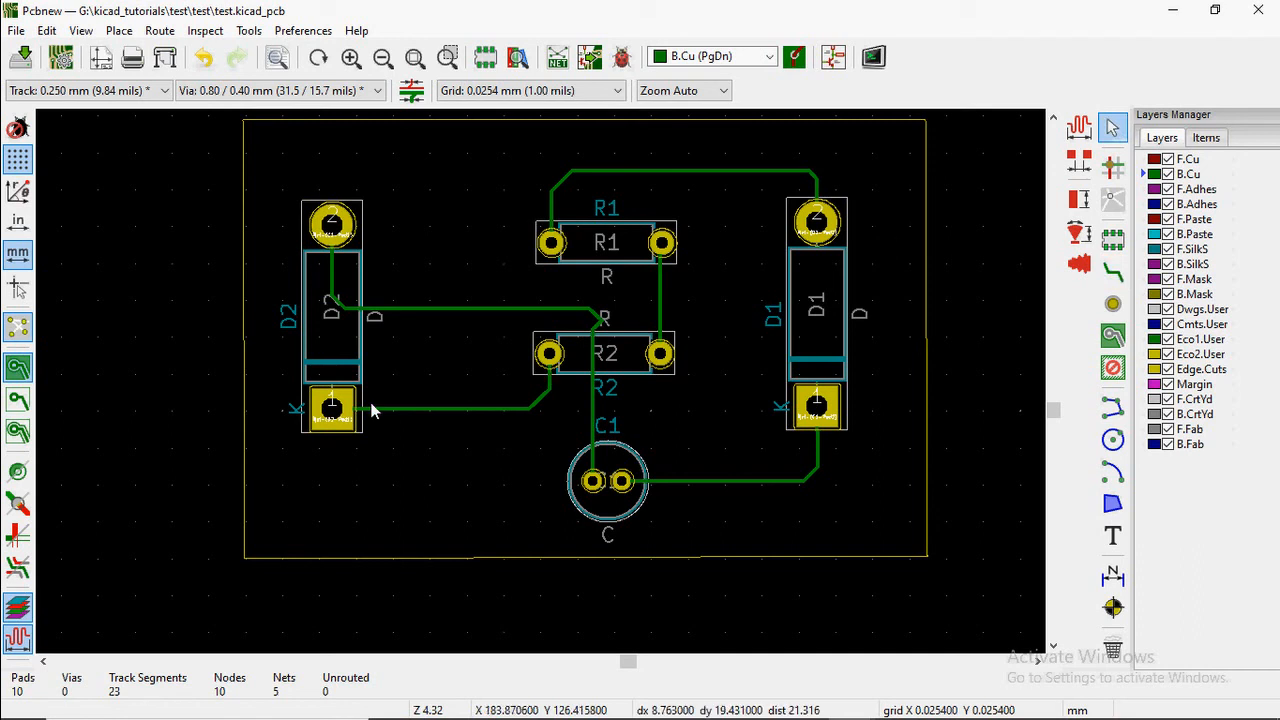
pyautogui.click(414, 310)
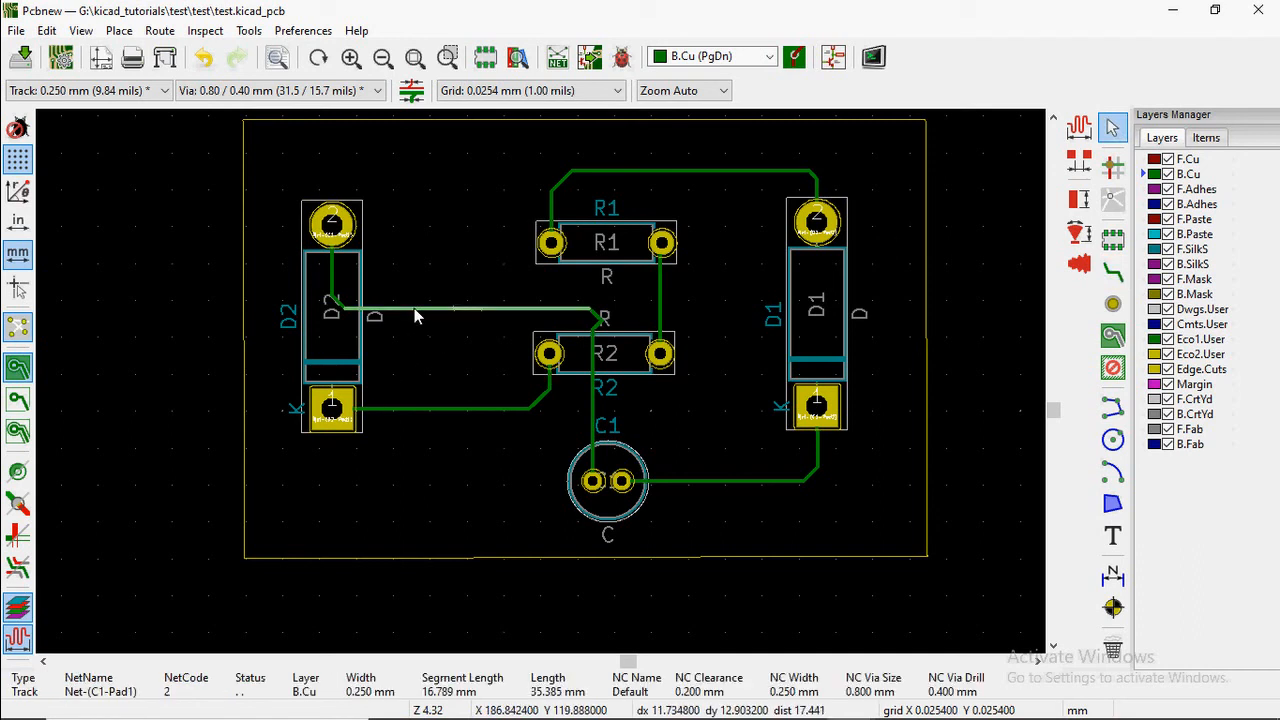
pyautogui.press('Delete')
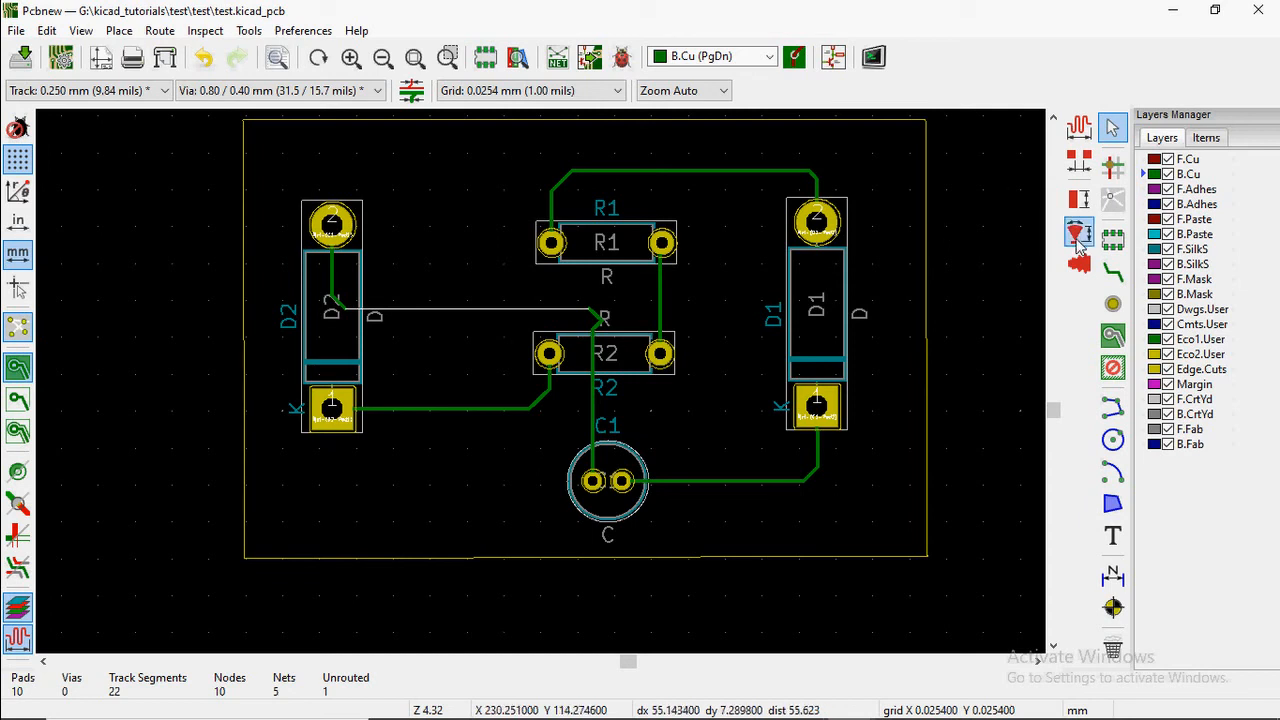
# Route a horizontal B.Cu track from the open track end above R2 to the track end inside D2's body.
pyautogui.click(1113, 270)
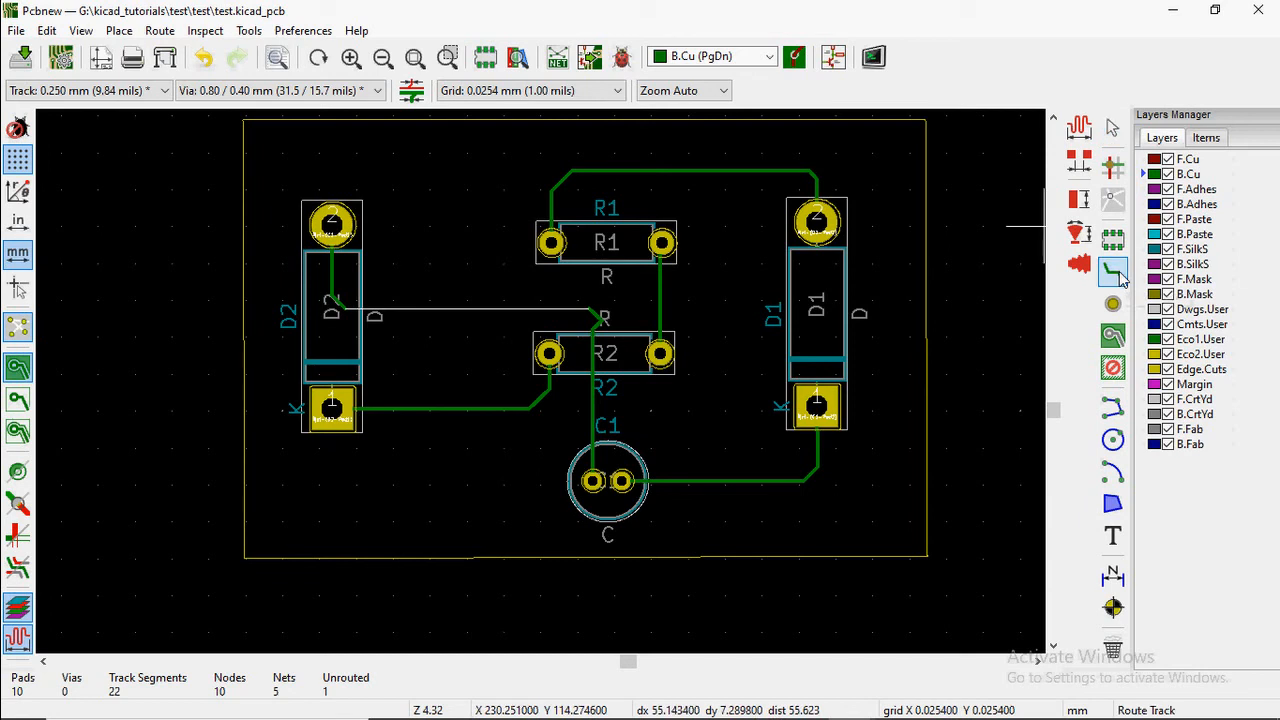
pyautogui.click(599, 304)
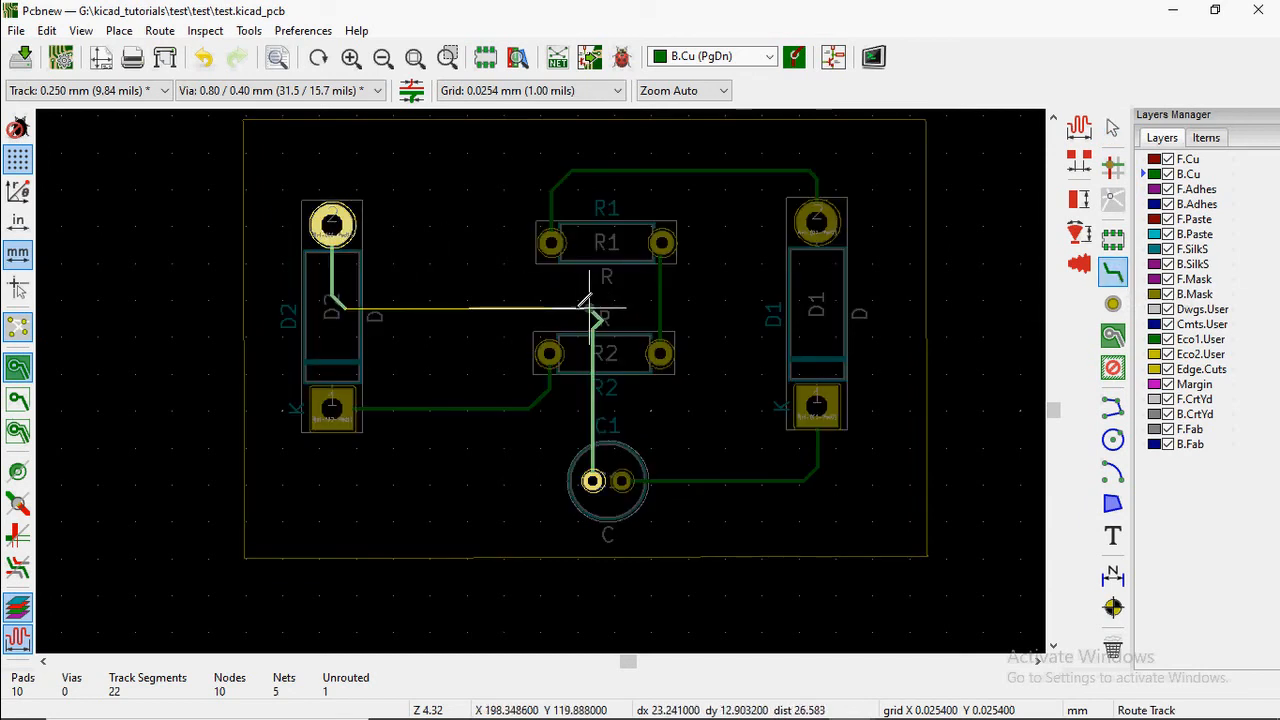
pyautogui.click(334, 292)
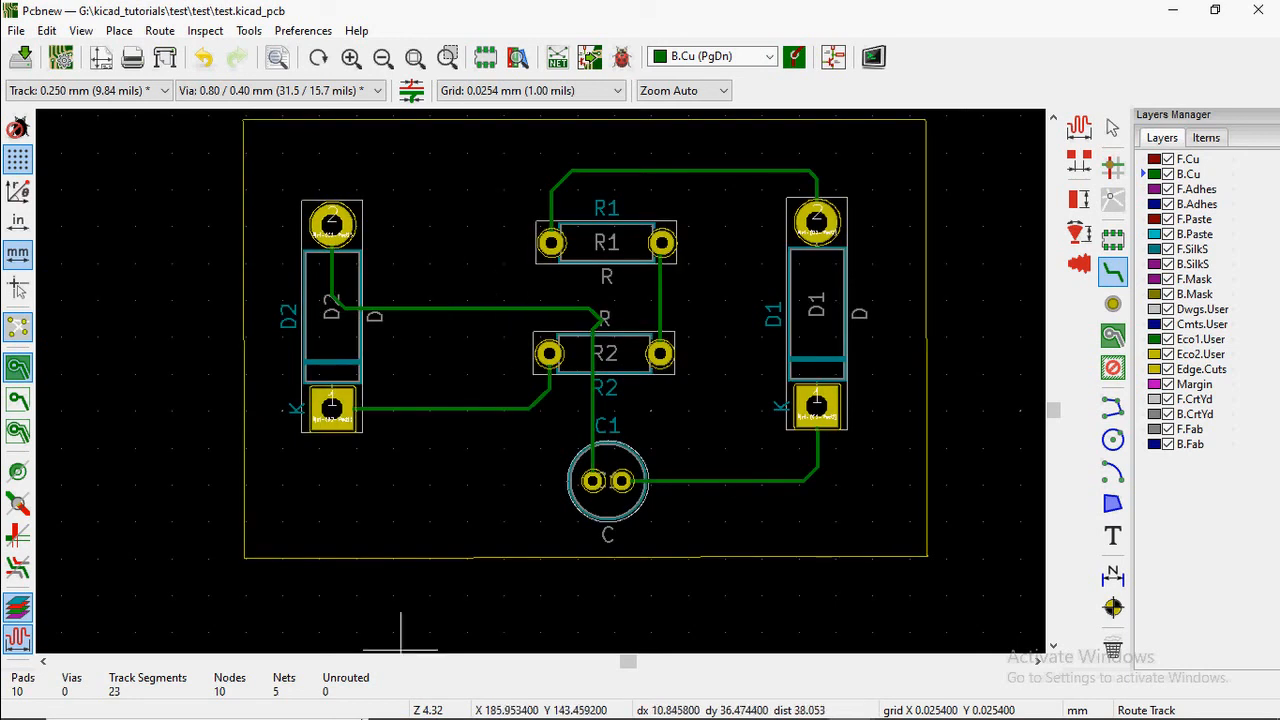